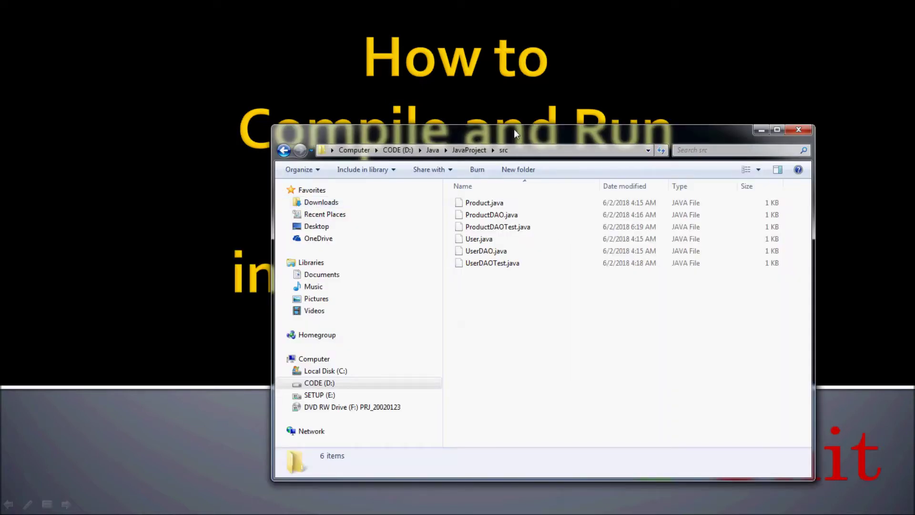
# Step: Browse back into D:\Java\JavaProject\src, select Product.java, and switch to TextPad
pyautogui.moveTo(496, 129); pyautogui.dragTo(456, 116)
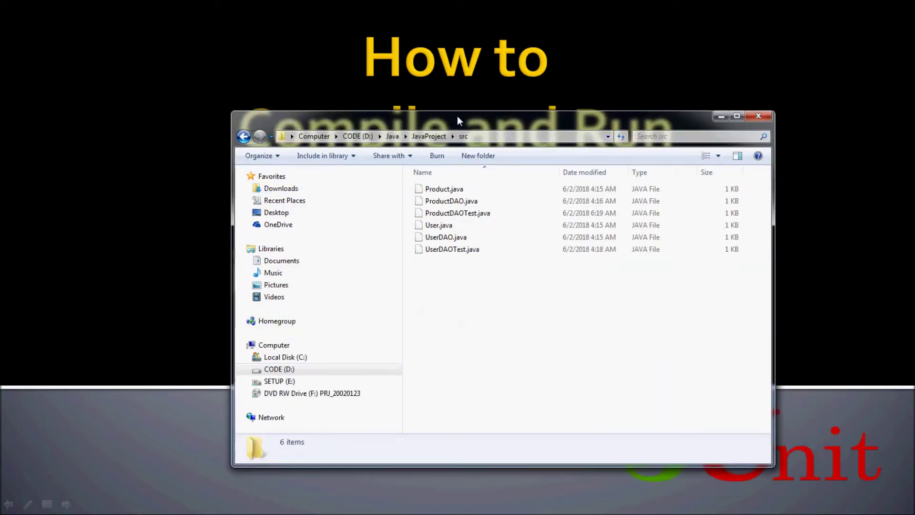
pyautogui.click(429, 136)
pyautogui.doubleClick(448, 190)
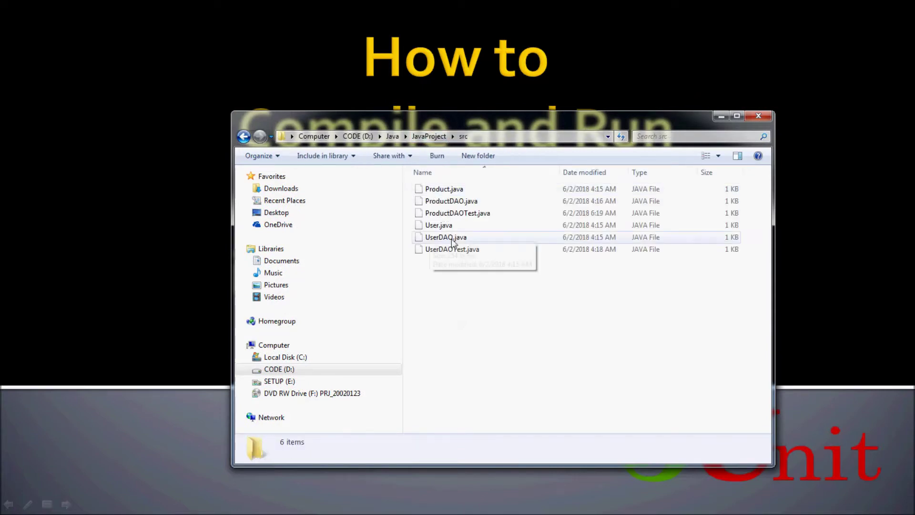
pyautogui.click(465, 192)
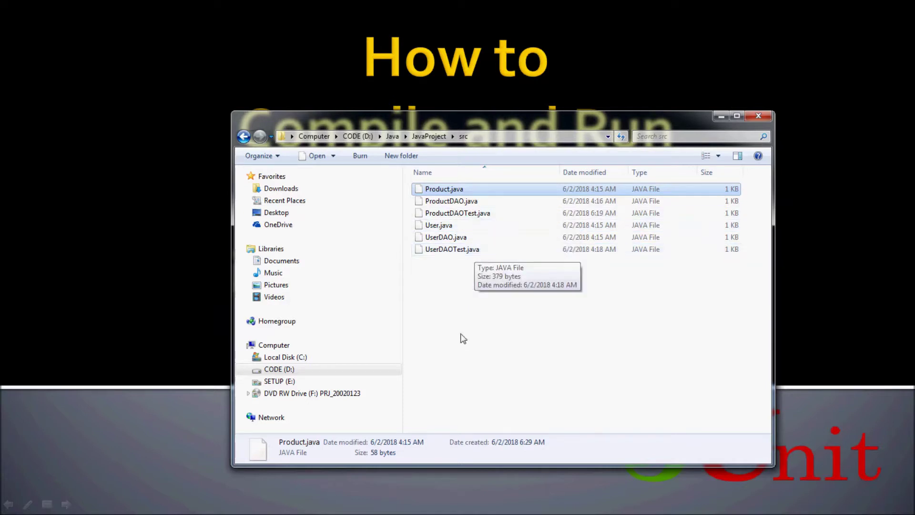
pyautogui.hotkey('alt', 'Tab')
pyautogui.hotkey('alt', 'Tab')
pyautogui.hotkey('alt', 'Tab')
pyautogui.hotkey('alt', 'Tab')
pyautogui.hotkey('alt', 'Tab')
pyautogui.hotkey('alt', 'Tab')
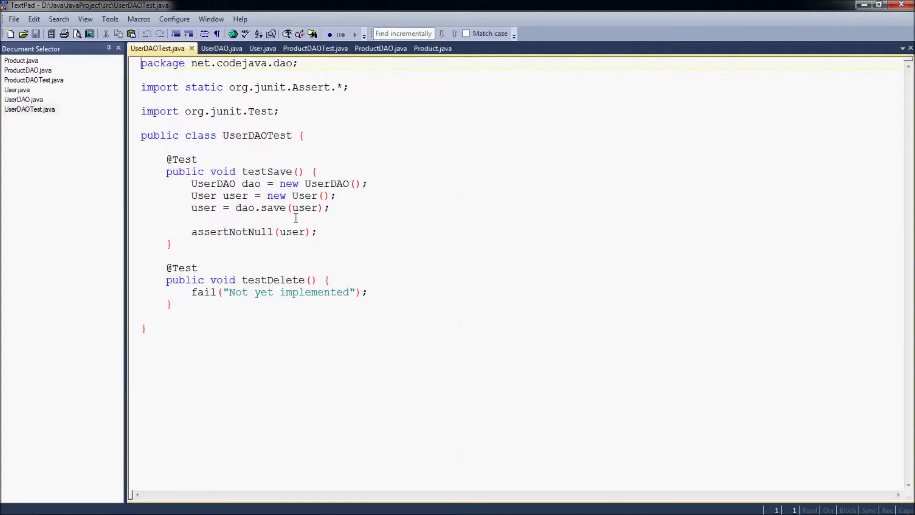
# Step: Review the UserDAOTest, ProductDAOTest, ProductDAO and Product sources
pyautogui.click(293, 195)
pyautogui.click(223, 135)
pyautogui.click(308, 48)
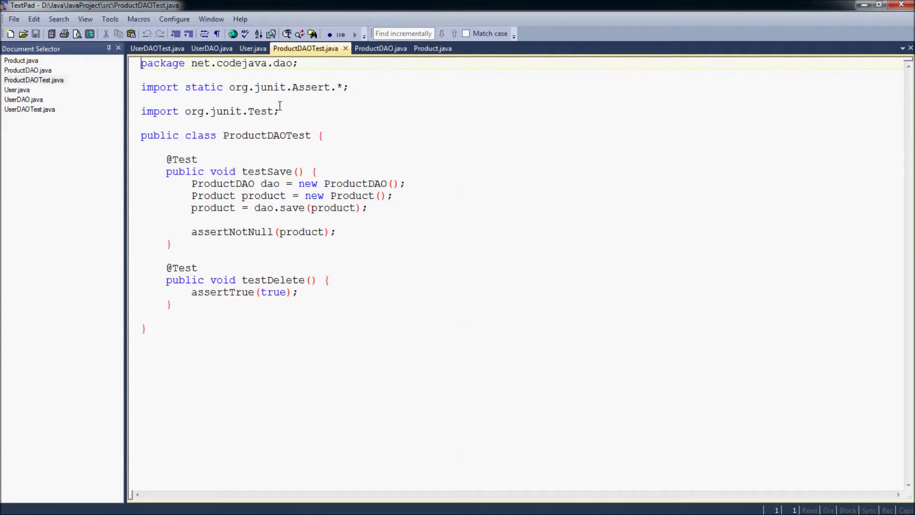
pyautogui.click(276, 123)
pyautogui.click(379, 48)
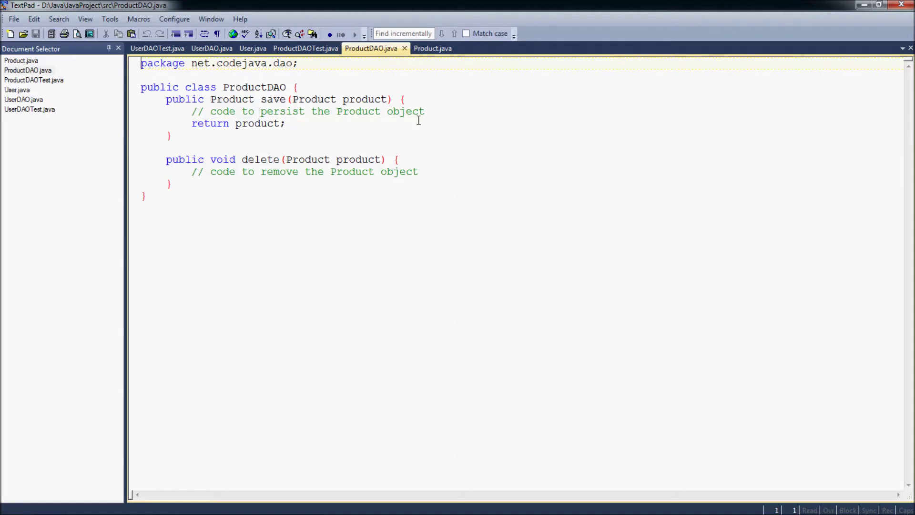
pyautogui.click(317, 100)
pyautogui.click(429, 49)
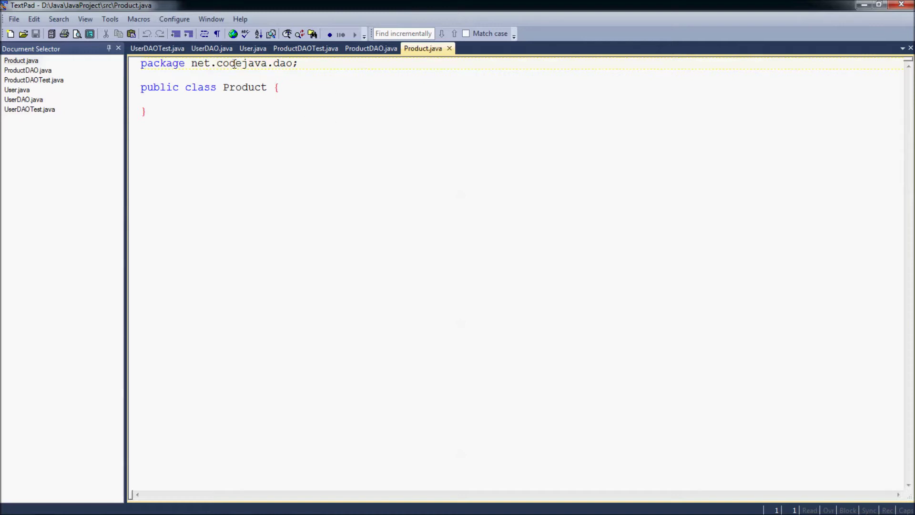
# Step: Compare UserDAOTest with UserDAO and User, ending on UserDAO.java
pyautogui.click(157, 48)
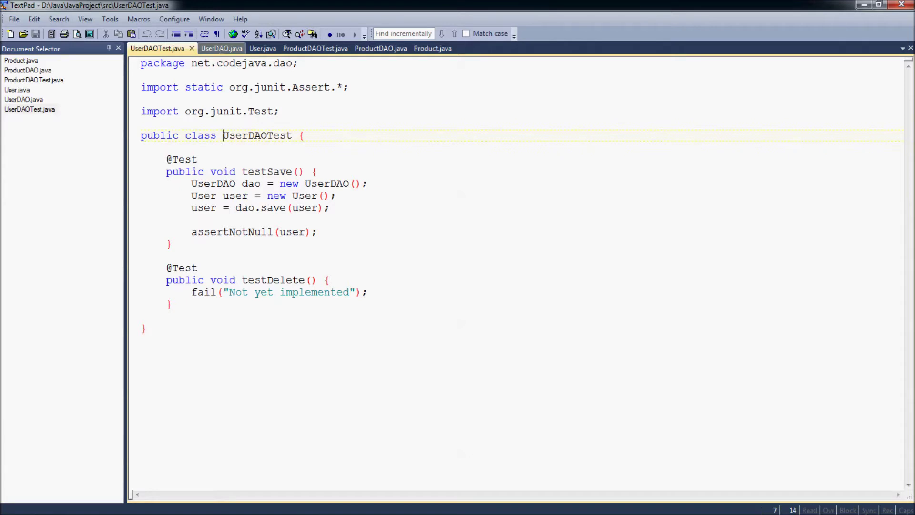
pyautogui.click(221, 48)
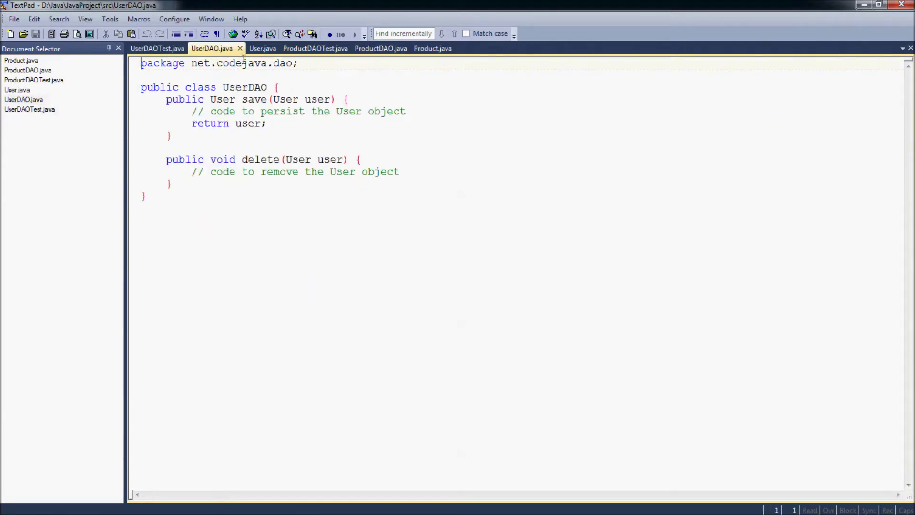
pyautogui.click(153, 48)
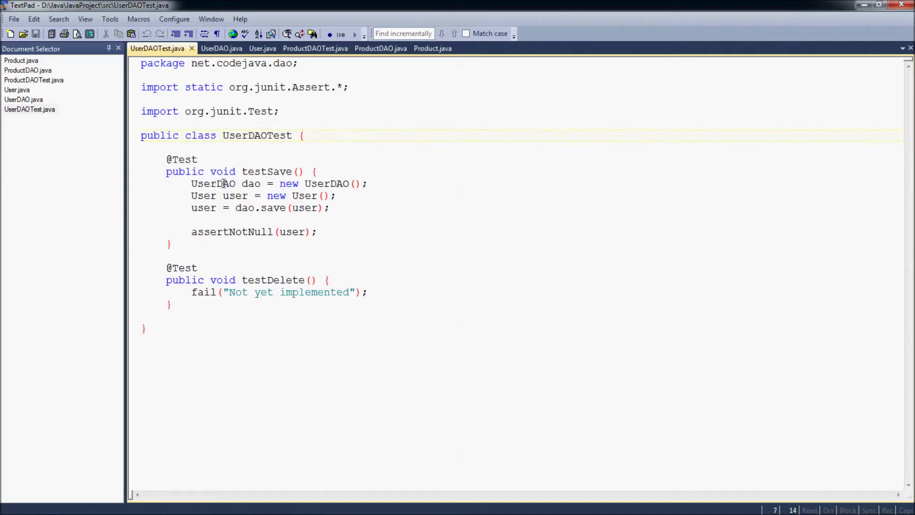
pyautogui.click(214, 48)
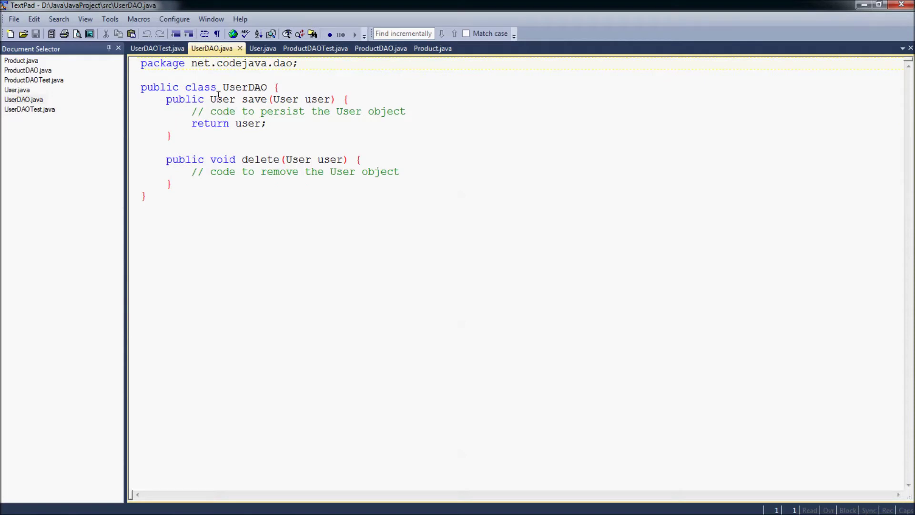
pyautogui.click(255, 48)
pyautogui.click(214, 48)
# Step: Launch Command Prompt from the Run box and copy the src folder path from Explorer
pyautogui.press('super+r')
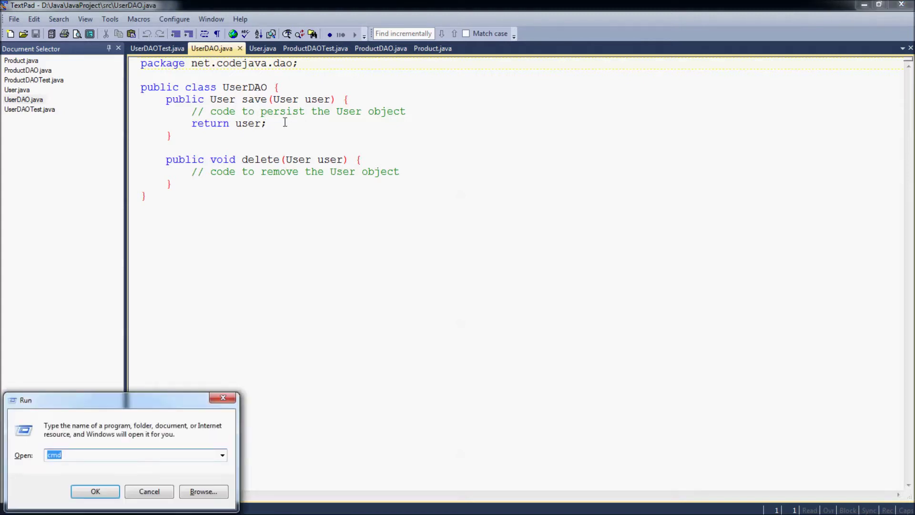
pyautogui.press('Return')
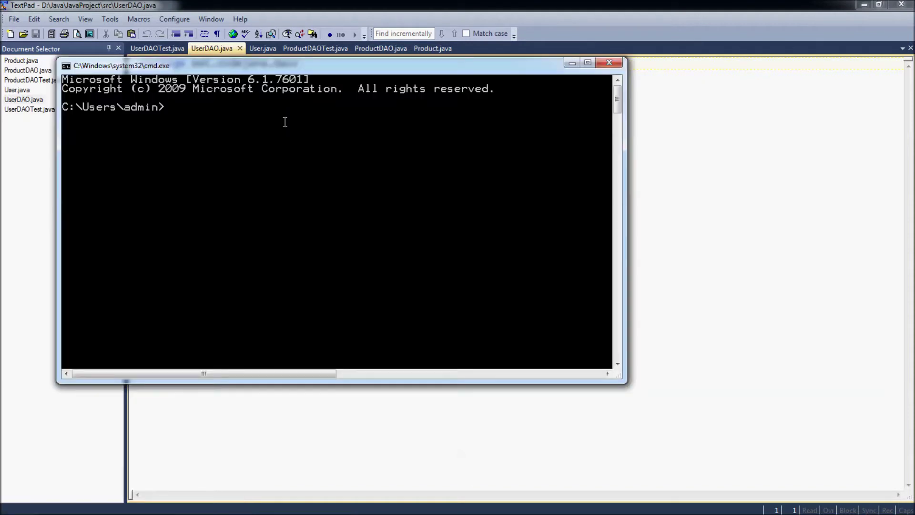
pyautogui.moveTo(300, 71); pyautogui.dragTo(482, 123)
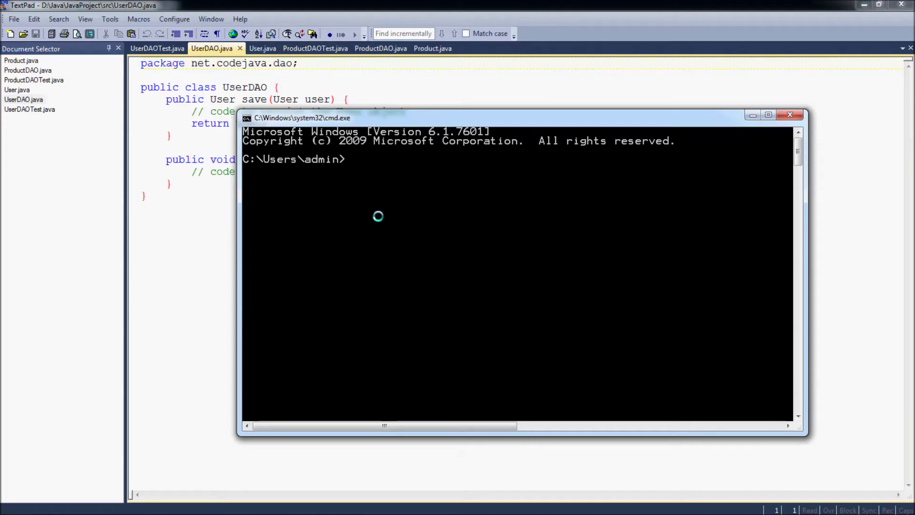
pyautogui.hotkey('alt', 'Tab')
pyautogui.hotkey('alt', 'Tab')
pyautogui.hotkey('alt', 'Tab')
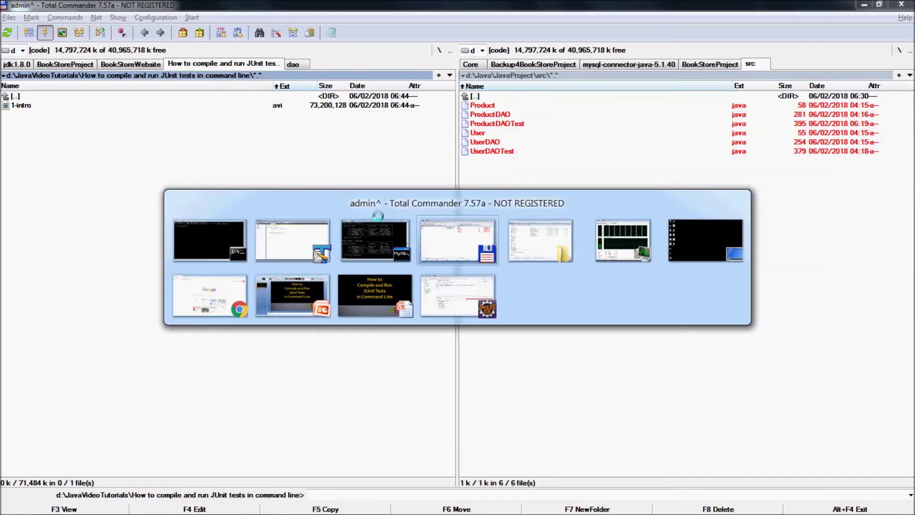
pyautogui.hotkey('alt', 'Tab')
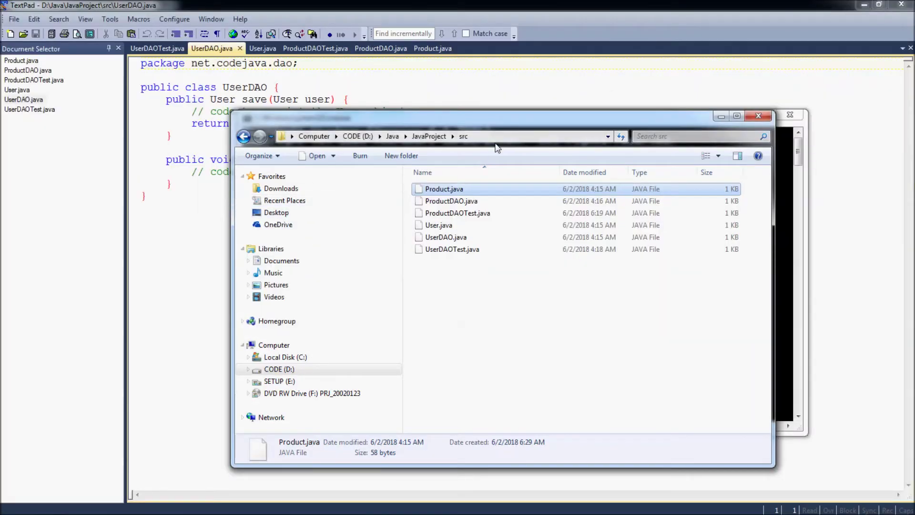
pyautogui.click(504, 136)
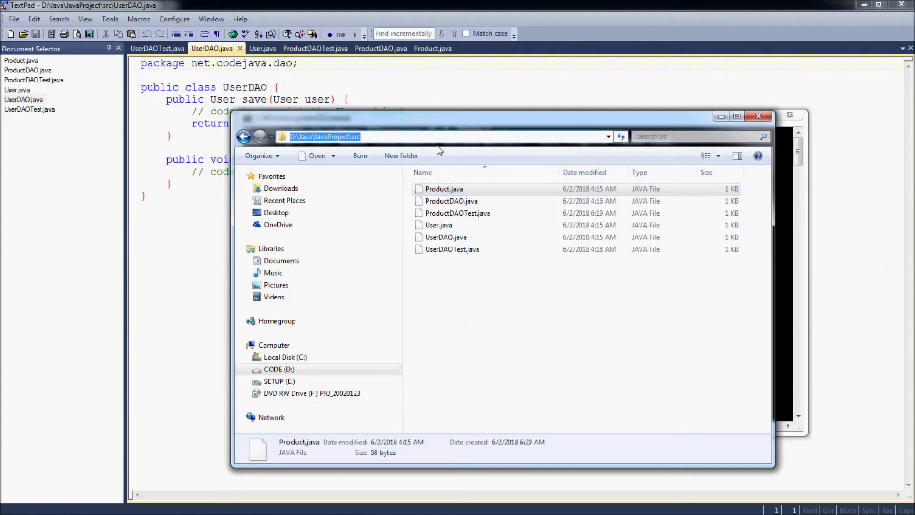
pyautogui.hotkey('alt', 'Tab')
pyautogui.write('cd')
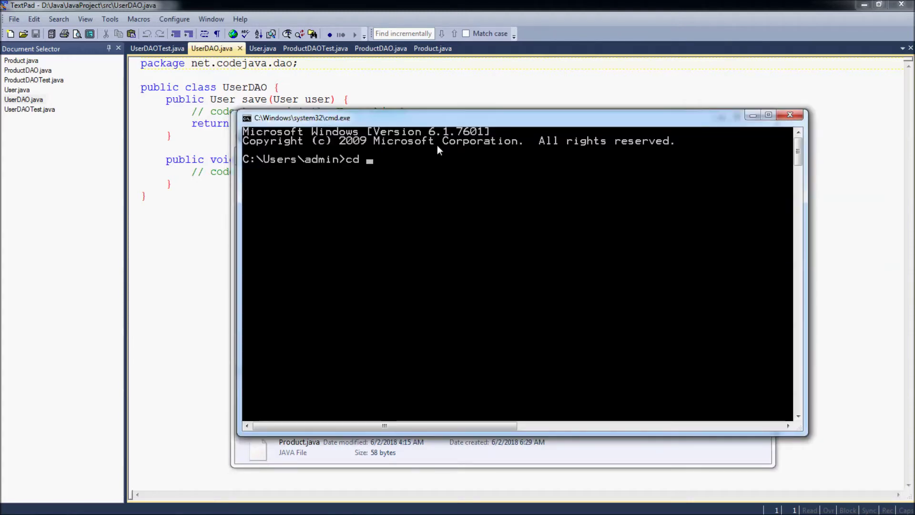
# Step: Change into D:\Java\JavaProject\src on drive D and list its six Java files
pyautogui.hotkey('alt', 'space')
pyautogui.press('e')
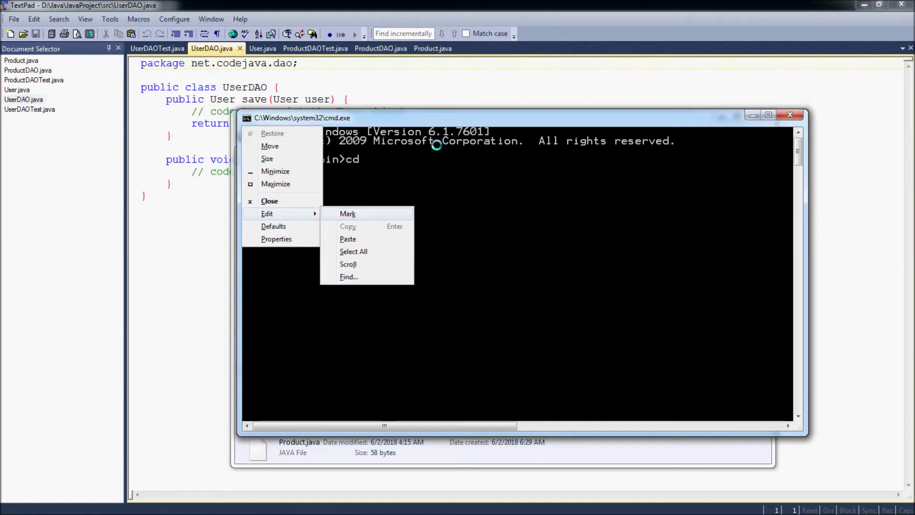
pyautogui.click(387, 240)
pyautogui.press('Return')
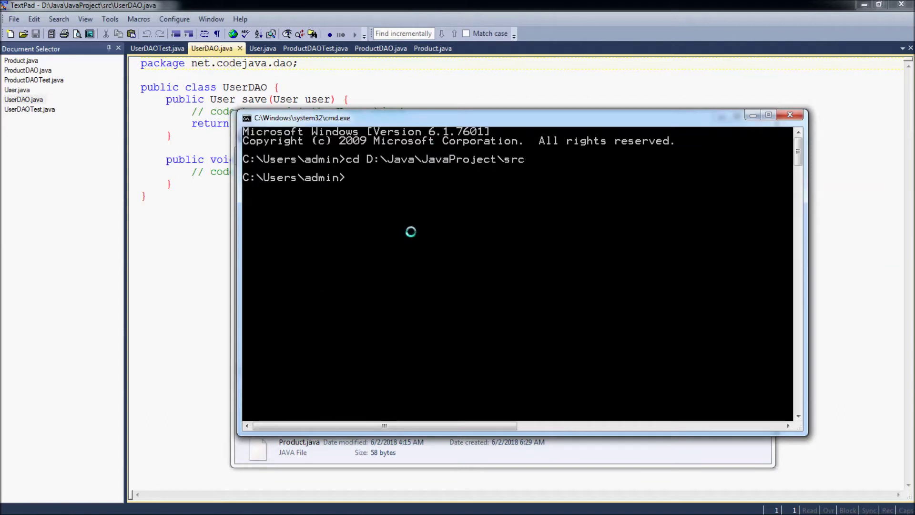
pyautogui.write('d:')
pyautogui.press('Return')
pyautogui.write('dir')
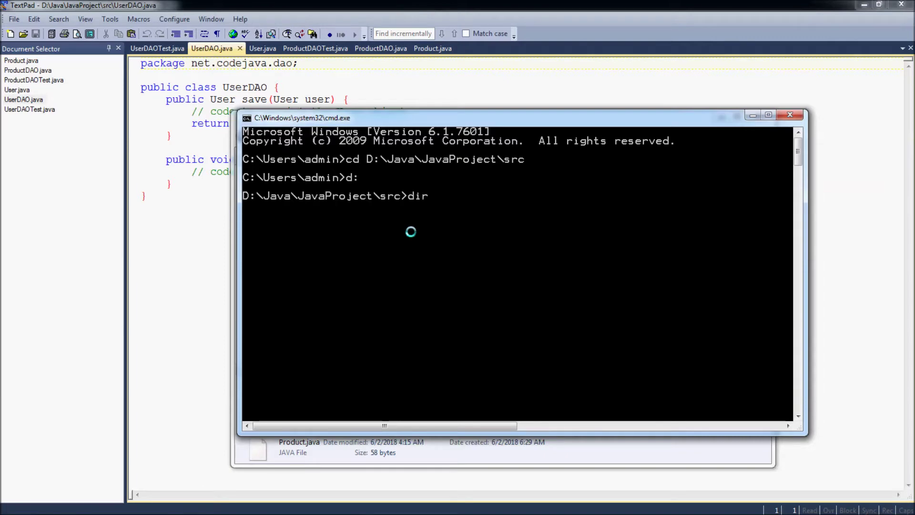
pyautogui.press('Return')
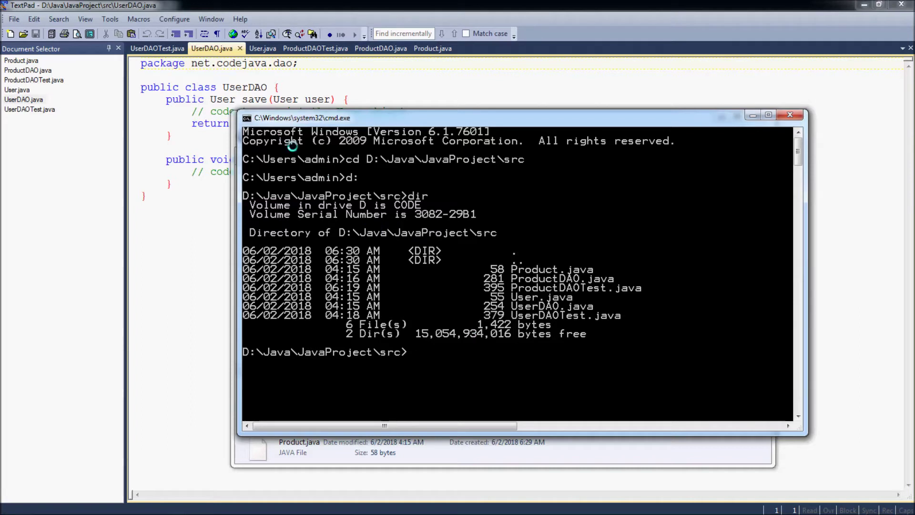
pyautogui.click(302, 91)
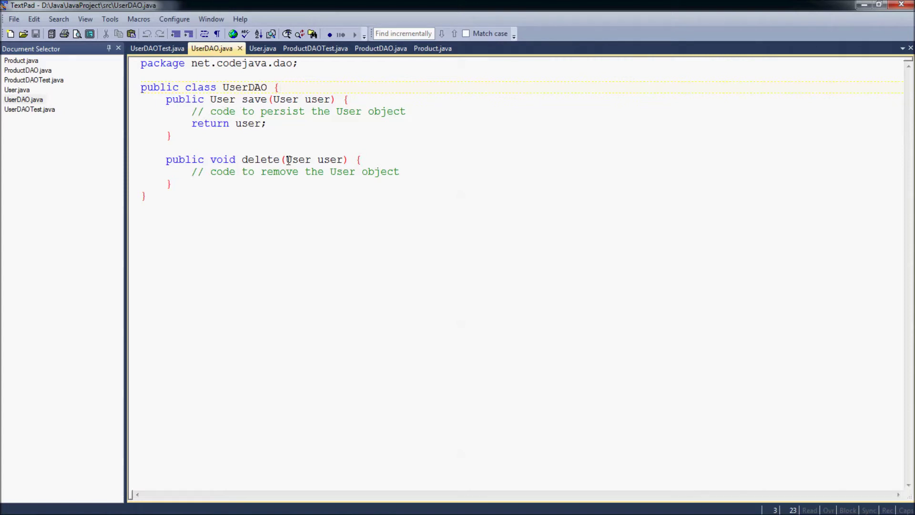
# Step: Run javac on UserDAO.java, then compile User.java
pyautogui.hotkey('alt', 'Tab')
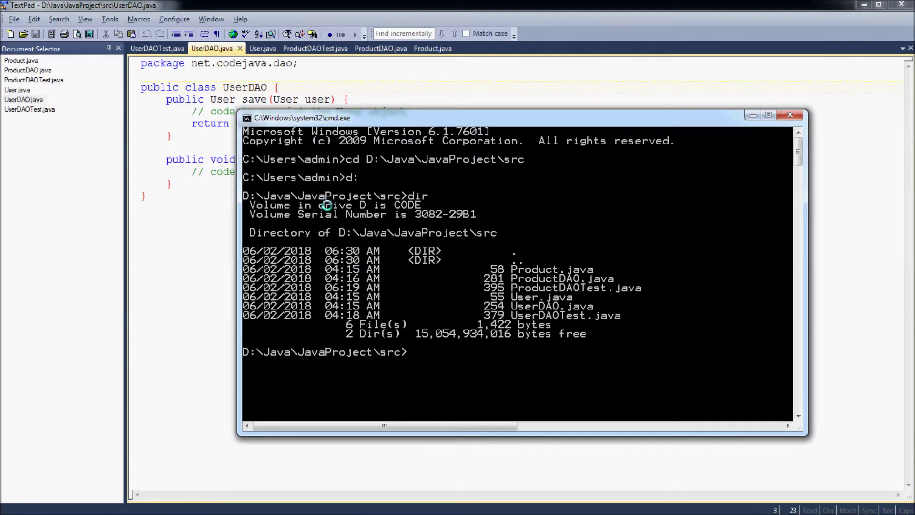
pyautogui.write('javac')
pyautogui.write(' User')
pyautogui.write('DAO.java')
pyautogui.press('Return')
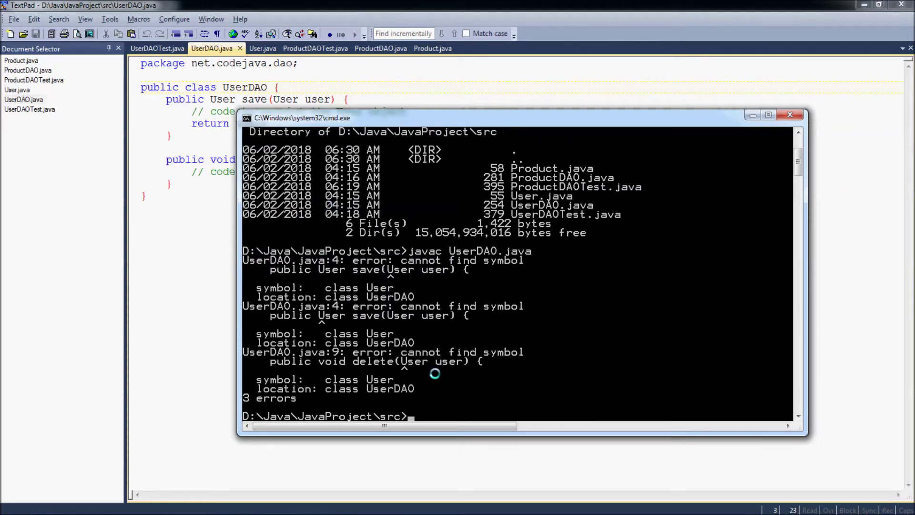
pyautogui.scroll(-1, 475, 353)
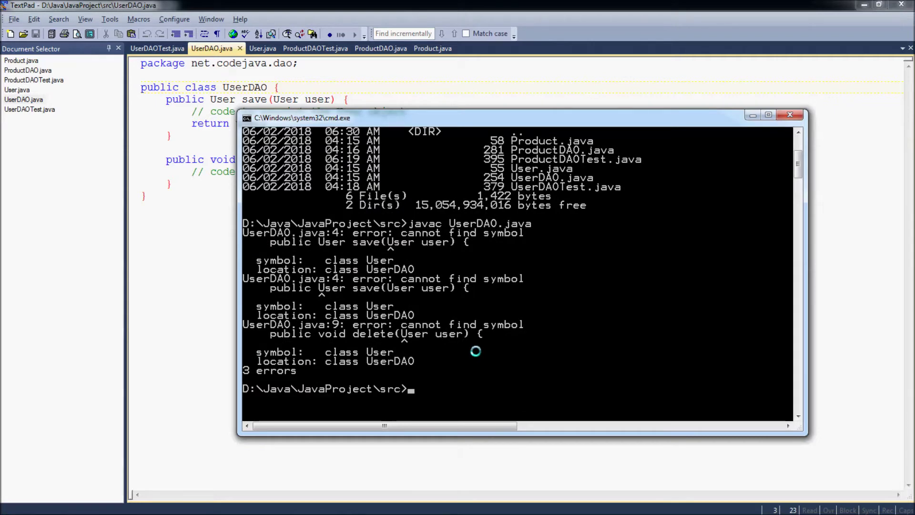
pyautogui.write('javac User')
pyautogui.write('.java')
pyautogui.press('Return')
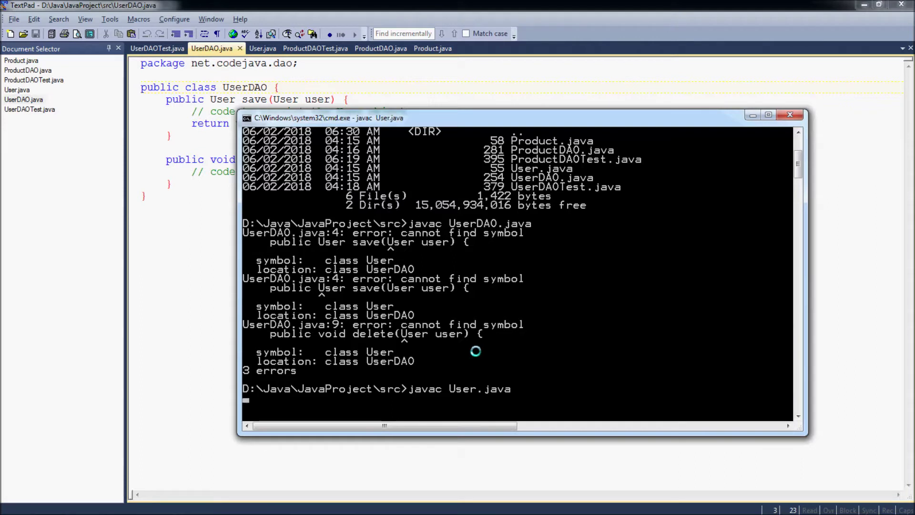
pyautogui.write('ava')
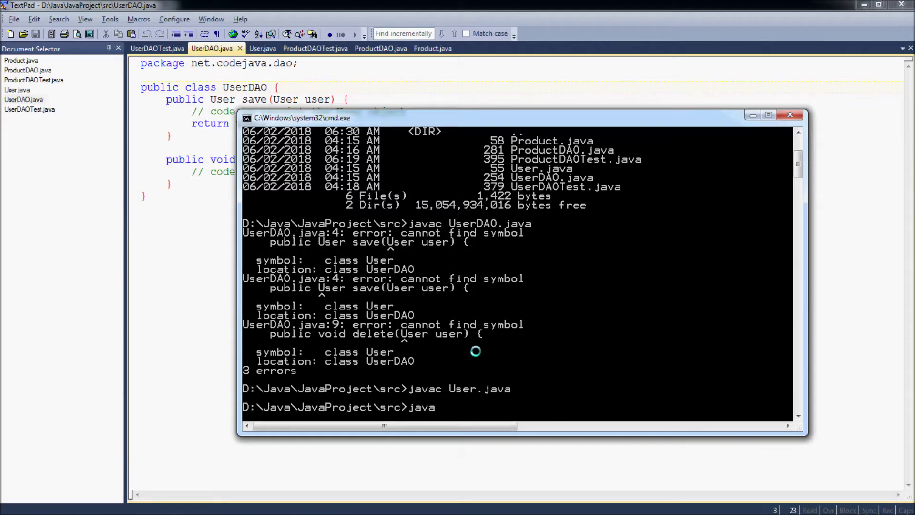
pyautogui.write(' Pord')
# Step: Correct the Product command to compile Product.java, then recompile UserDAO.java, which shows three User errors
pyautogui.press('BackSpace')
pyautogui.press('BackSpace')
pyautogui.press('BackSpace')
pyautogui.write('roduct.java')
pyautogui.press('Return')
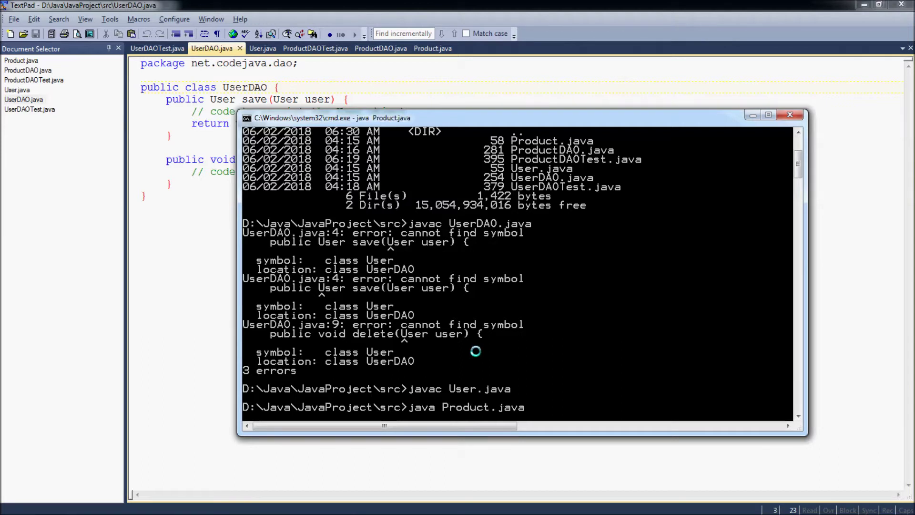
pyautogui.press('Up')
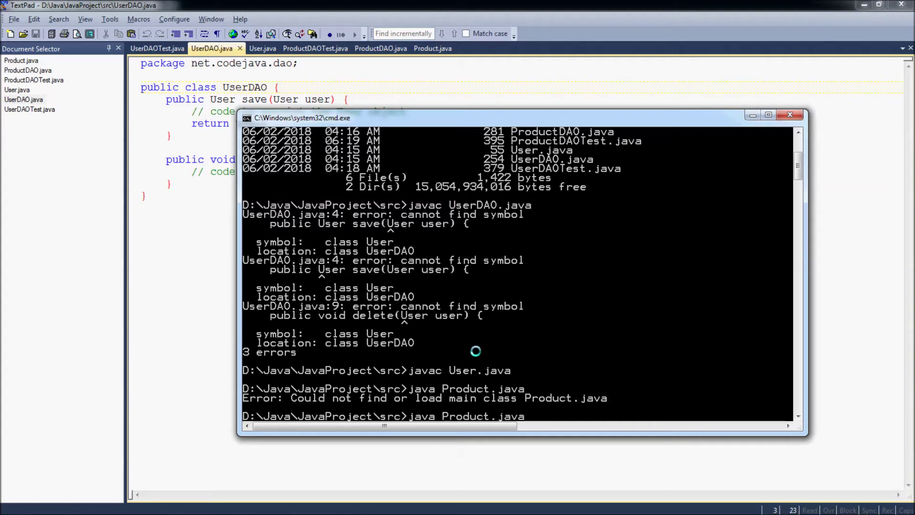
pyautogui.press('Left')
pyautogui.press('Left')
pyautogui.press('Left')
pyautogui.press('Left')
pyautogui.press('Left')
pyautogui.write('c')
pyautogui.press('Return')
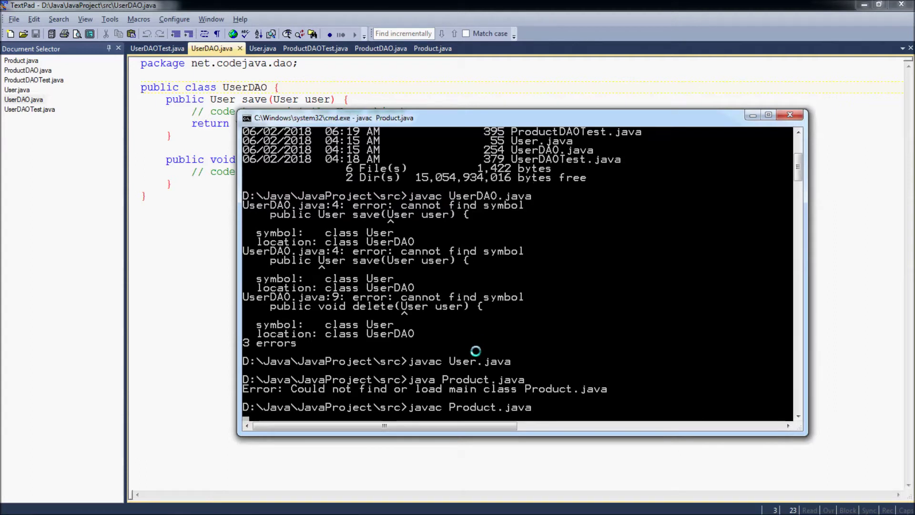
pyautogui.write('avac U')
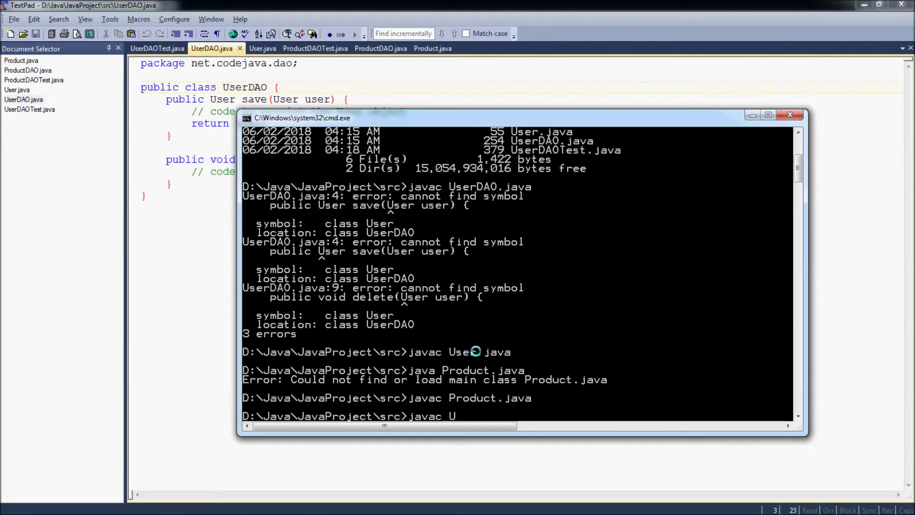
pyautogui.write('serDAO.java')
pyautogui.press('Return')
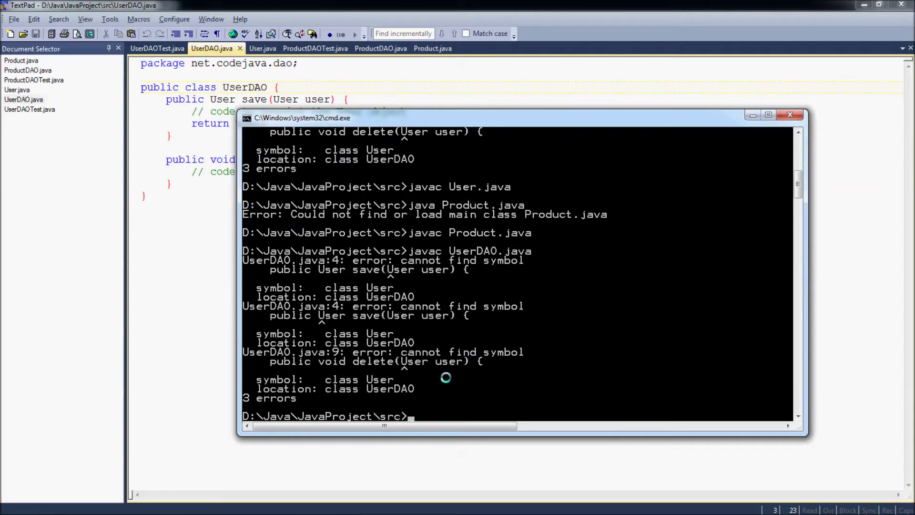
pyautogui.click(172, 98)
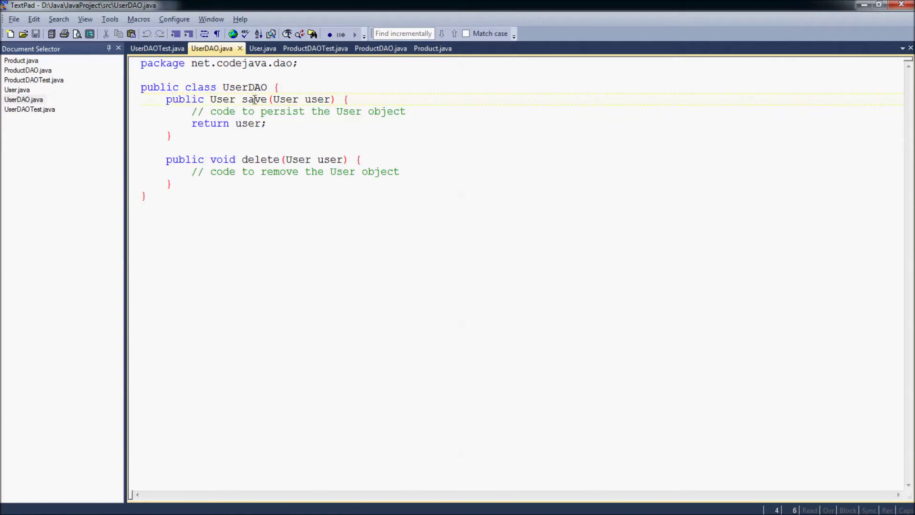
# Step: Delete the package declaration from UserDAO.java and save it
pyautogui.click(255, 64)
pyautogui.press('Home')
pyautogui.hotkey('shift', 'Down')
pyautogui.press('Delete')
pyautogui.press('Delete')
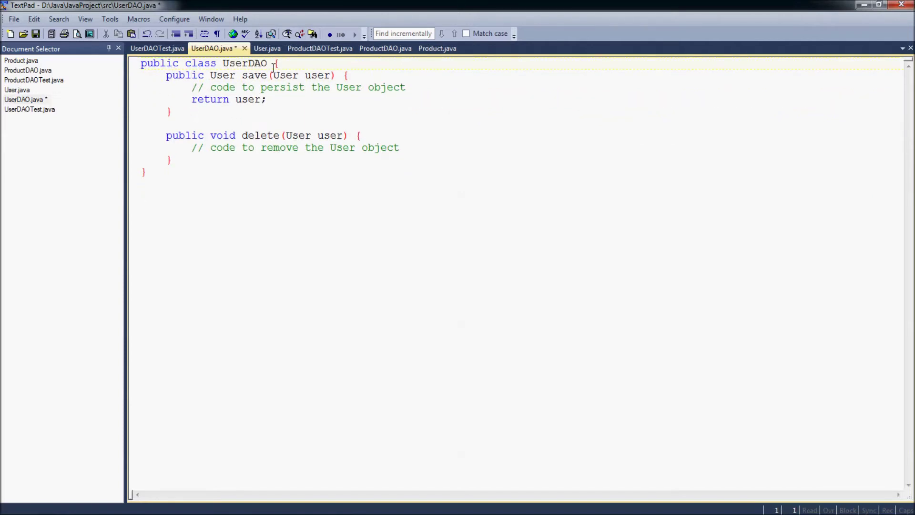
pyautogui.hotkey('ctrl', 's')
# Step: Delete the package declaration from ProductDAO.java
pyautogui.hotkey('ctrl', 'Tab')
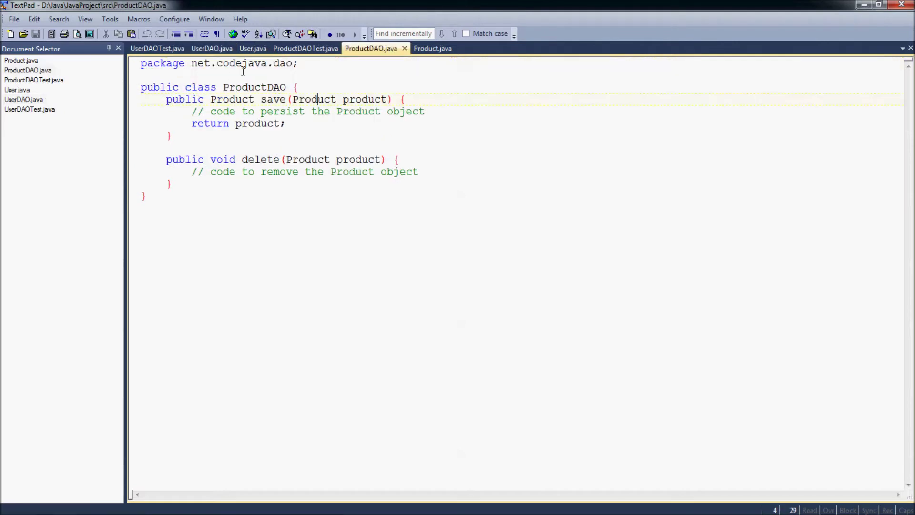
pyautogui.click(243, 71)
pyautogui.hotkey('shift', 'Down')
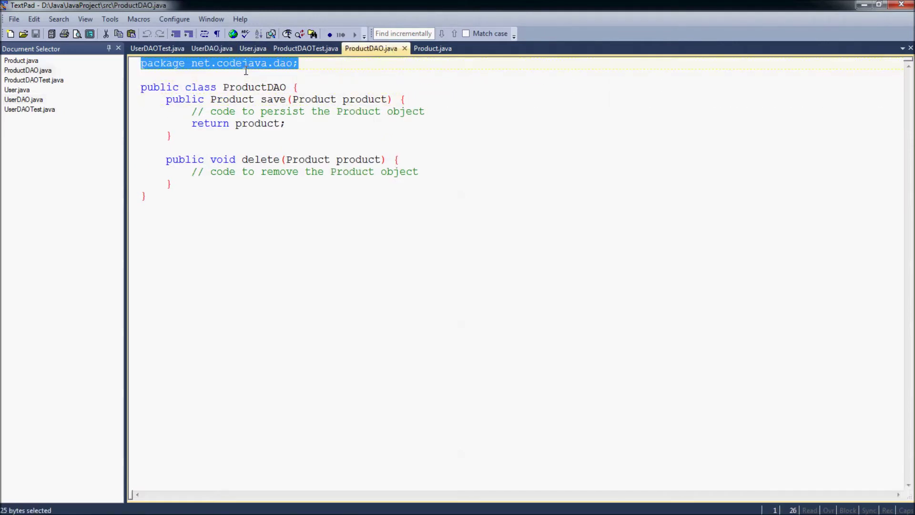
pyautogui.press('Delete')
pyautogui.press('Delete')
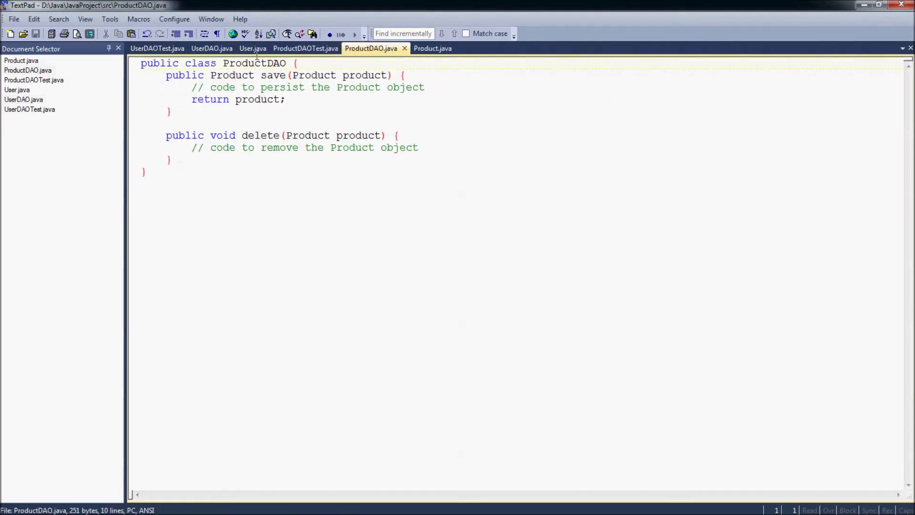
# Step: Delete the package declaration from User.java and save it
pyautogui.click(251, 49)
pyautogui.hotkey('shift', 'Down')
pyautogui.press('Delete')
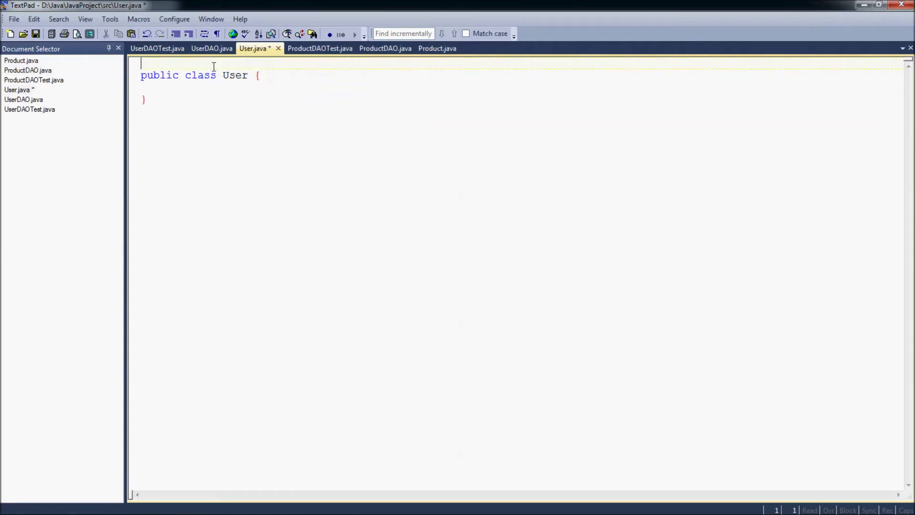
pyautogui.press('Delete')
pyautogui.hotkey('ctrl', 's')
# Step: Delete the package declaration from UserDAOTest.java and save it
pyautogui.click(152, 50)
pyautogui.click(165, 66)
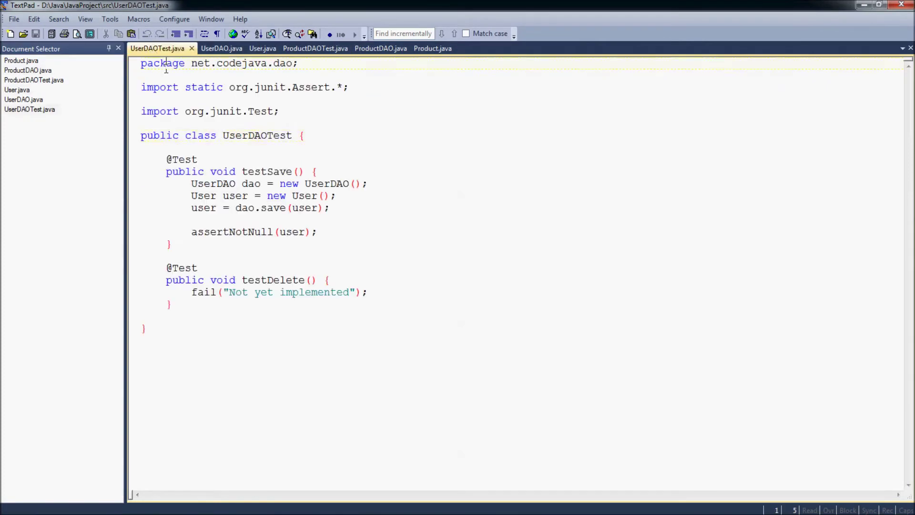
pyautogui.hotkey('shift', 'Down')
pyautogui.press('Delete')
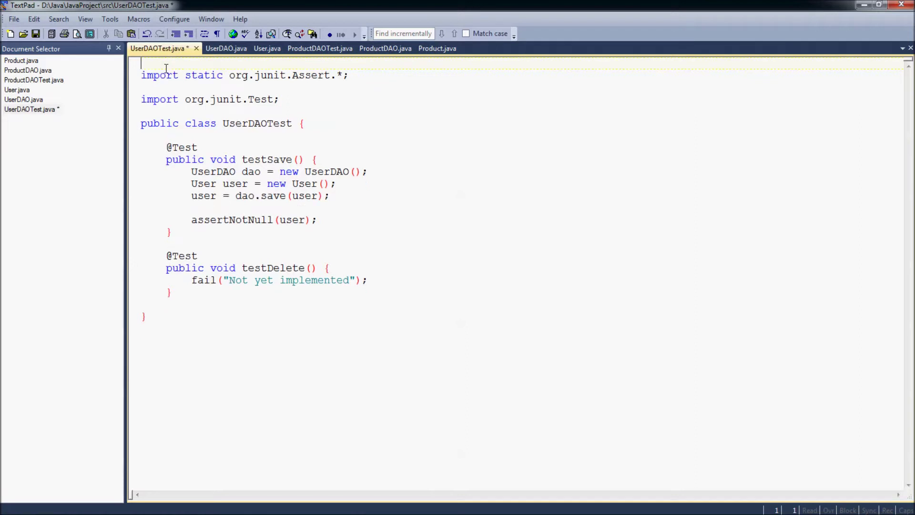
pyautogui.press('Delete')
pyautogui.hotkey('ctrl', 's')
# Step: Recheck UserDAO and ProductDAO, then delete Product.java's package declaration
pyautogui.click(216, 50)
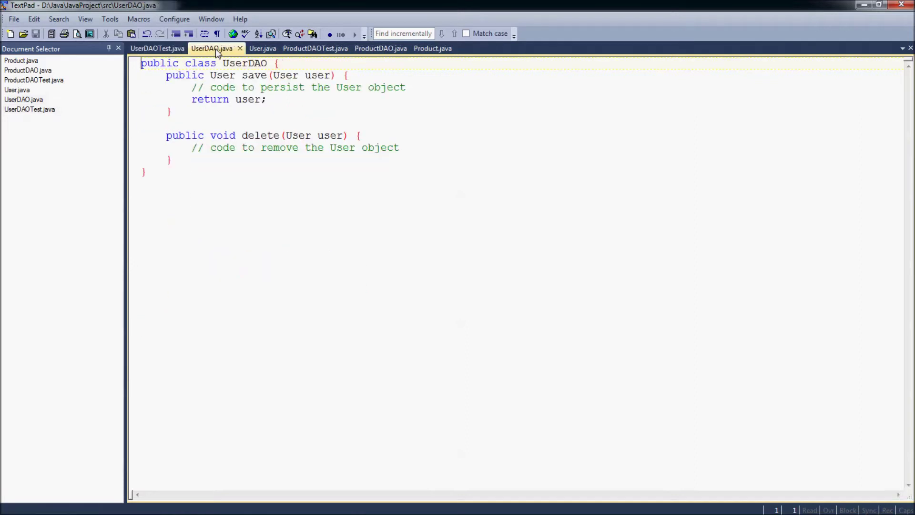
pyautogui.click(378, 48)
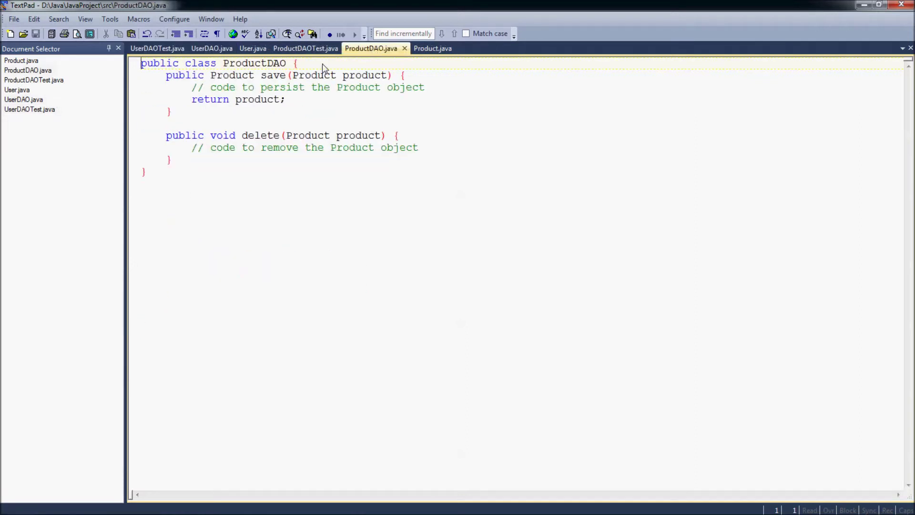
pyautogui.click(431, 49)
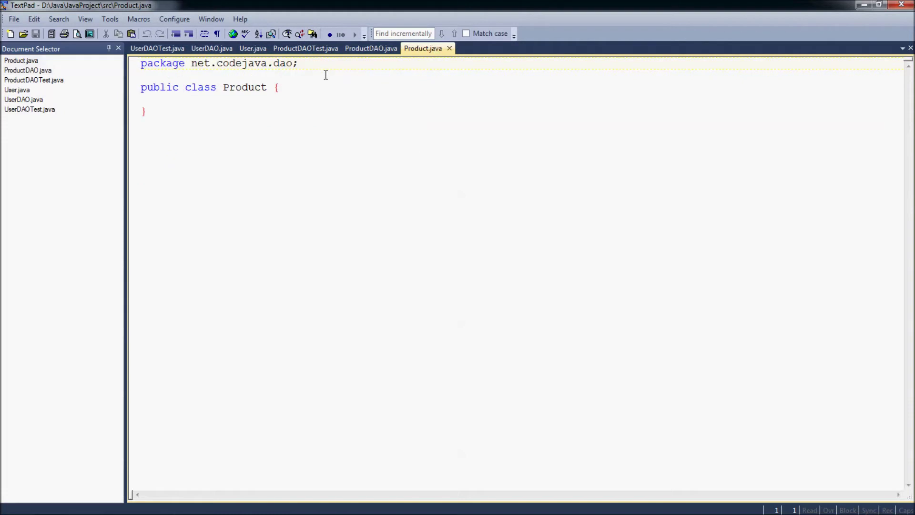
pyautogui.hotkey('shift', 'Down')
pyautogui.press('Delete')
pyautogui.press('Delete')
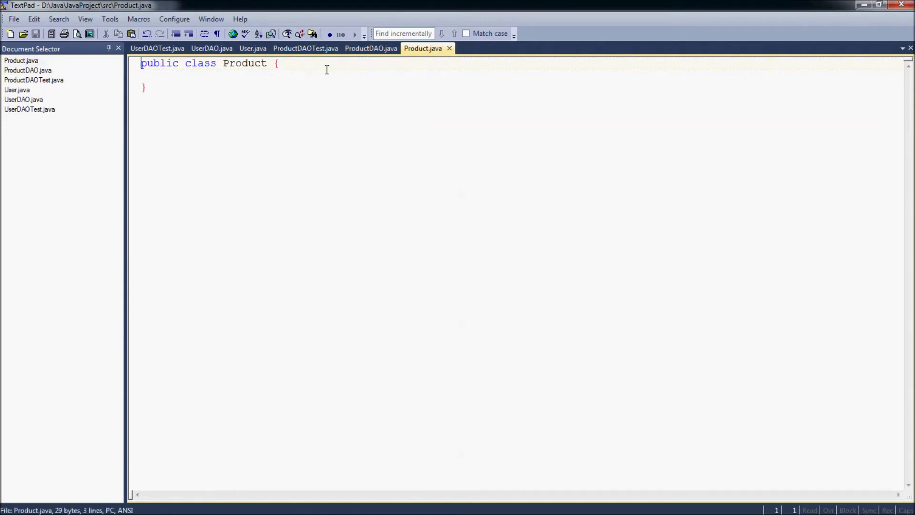
# Step: Delete ProductDAOTest.java's package declaration, save it, and return to Command Prompt
pyautogui.click(360, 52)
pyautogui.click(279, 50)
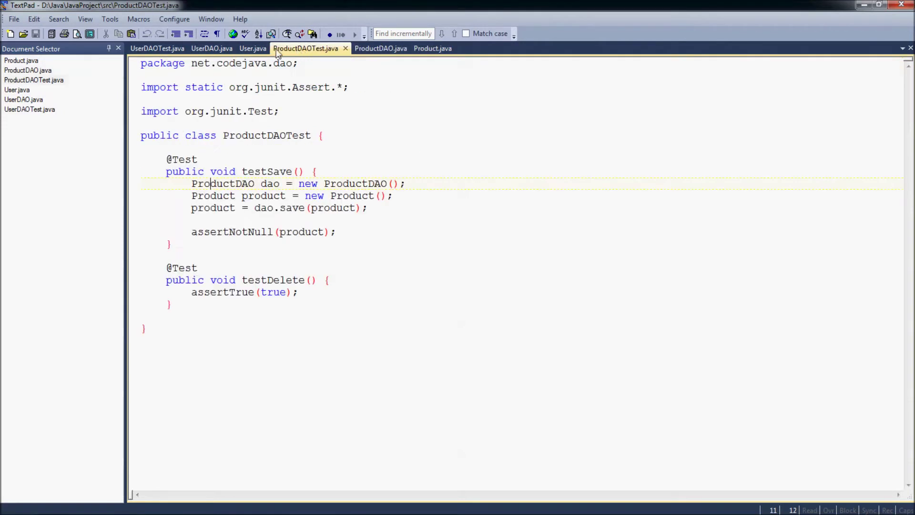
pyautogui.click(281, 63)
pyautogui.press('Home')
pyautogui.hotkey('shift', 'Down')
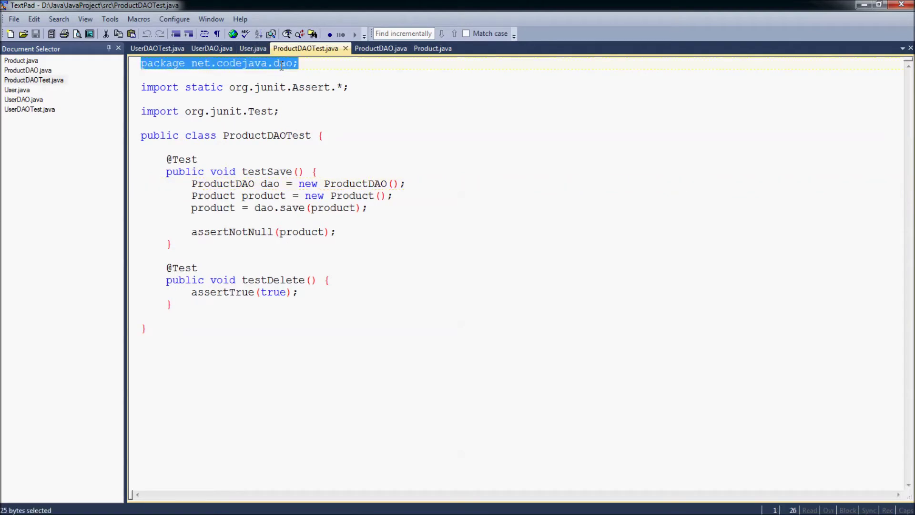
pyautogui.press('Delete')
pyautogui.press('Delete')
pyautogui.hotkey('ctrl', 's')
pyautogui.hotkey('alt', 'Tab')
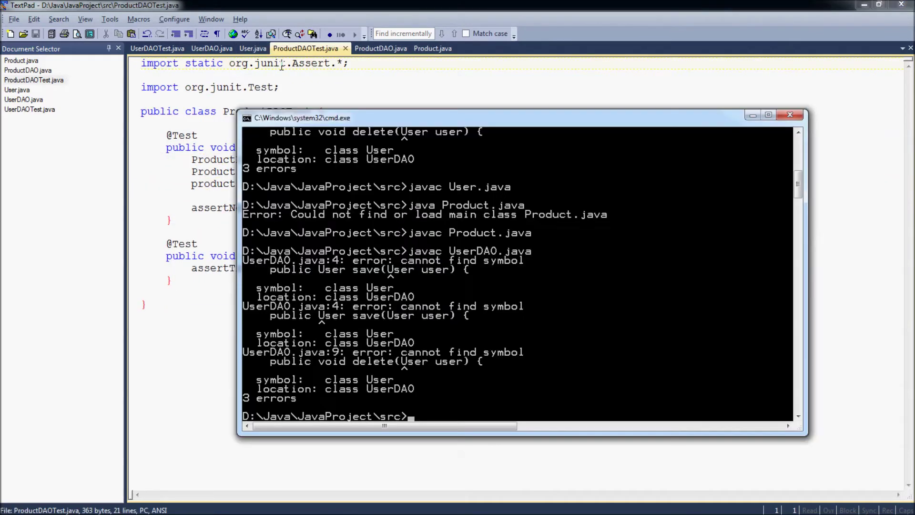
# Step: Recompile UserDAO.java and ProductDAO.java cleanly, and list their new class files with dir
pyautogui.press('Up')
pyautogui.press('Return')
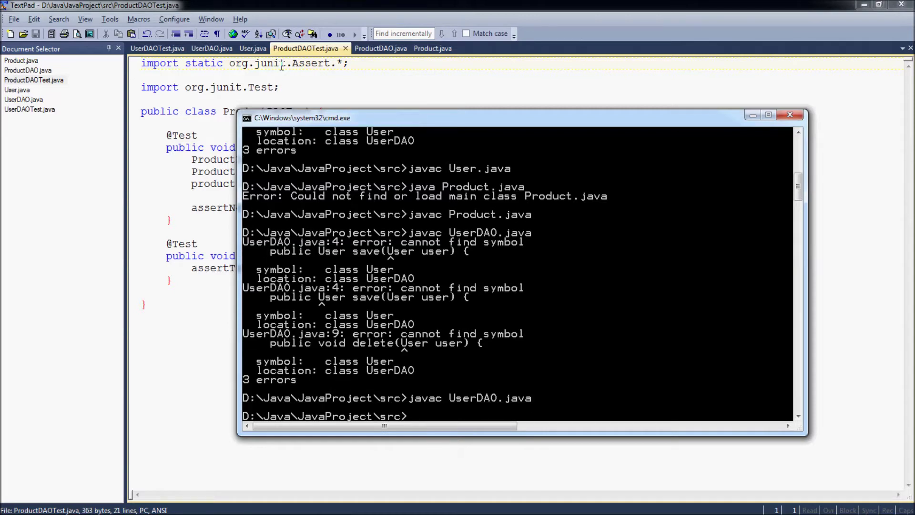
pyautogui.write('java')
pyautogui.write('c')
pyautogui.press('BackSpace')
pyautogui.write('Product')
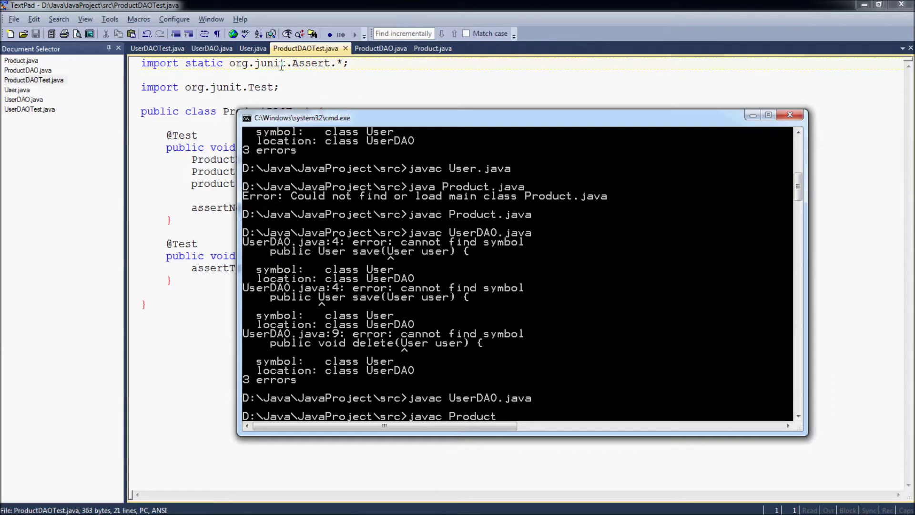
pyautogui.write('DAO.ja')
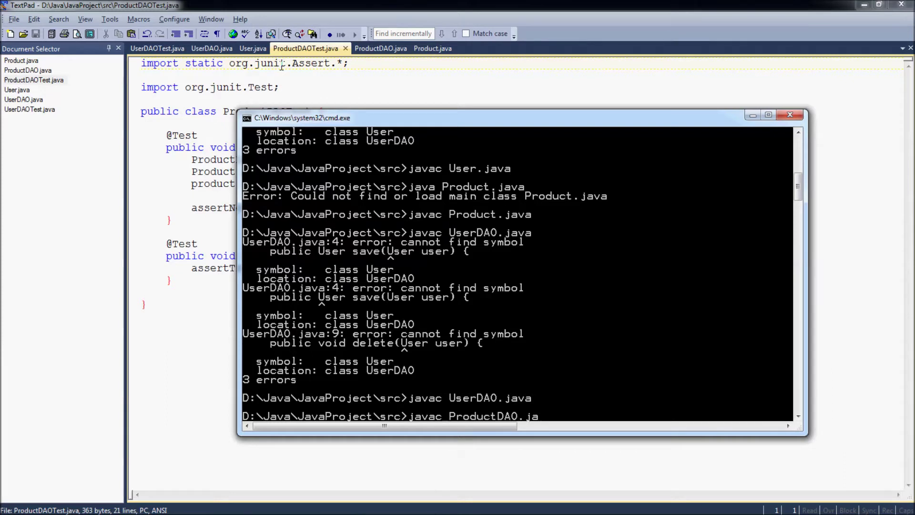
pyautogui.write('va')
pyautogui.press('Return')
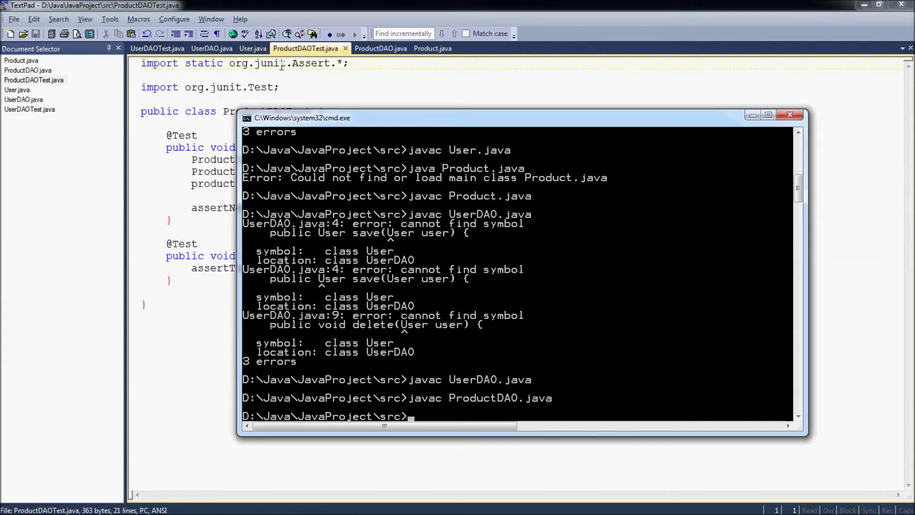
pyautogui.write('dir')
pyautogui.press('Return')
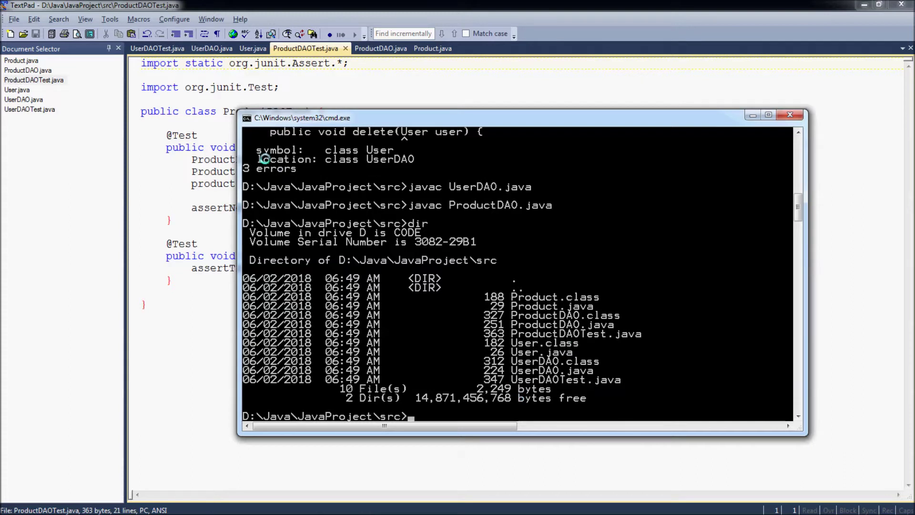
pyautogui.click(194, 125)
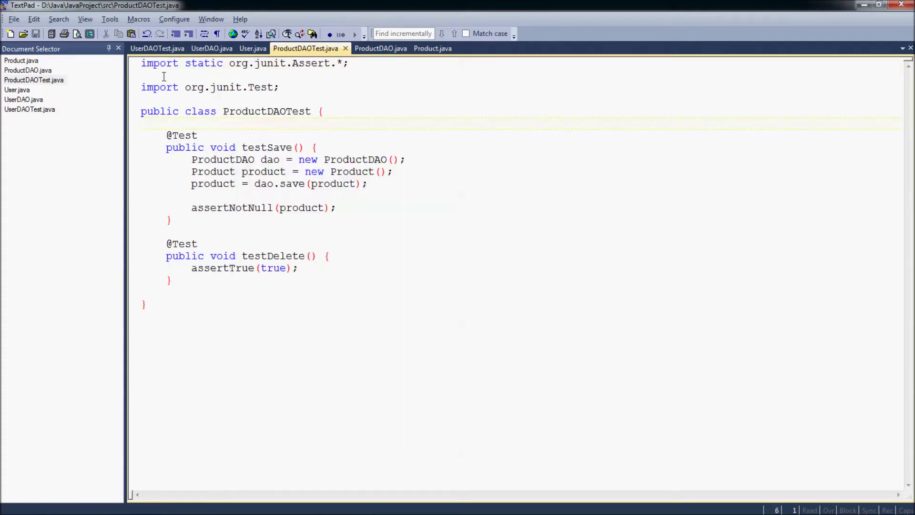
# Step: Check UserDAOTest.java, then run javac UserDAOTest.java, which fails with six org.junit errors
pyautogui.click(157, 48)
pyautogui.click(221, 159)
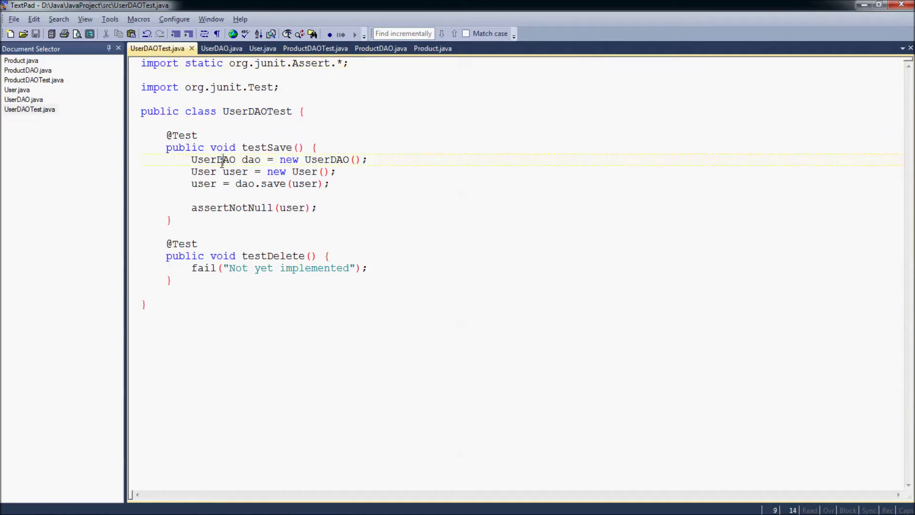
pyautogui.hotkey('alt', 'Tab')
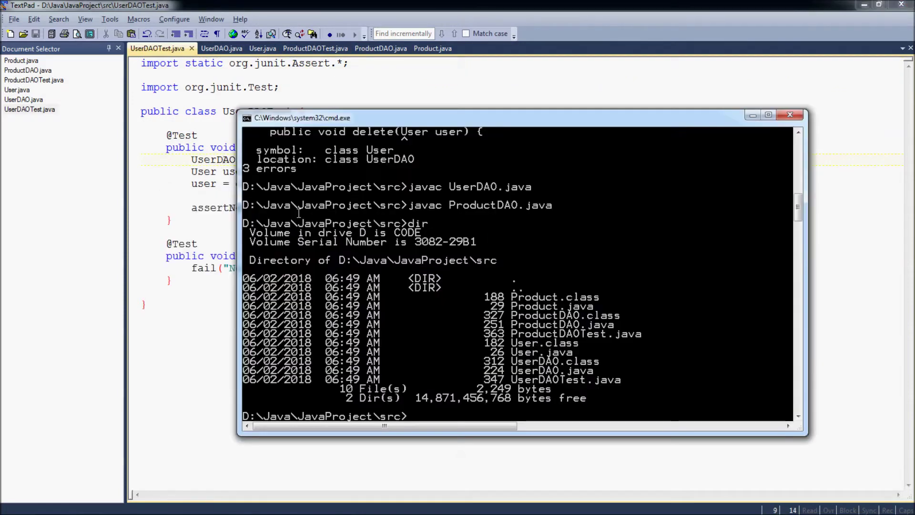
pyautogui.write('avc')
pyautogui.press('BackSpace')
pyautogui.write('ac UserDAO')
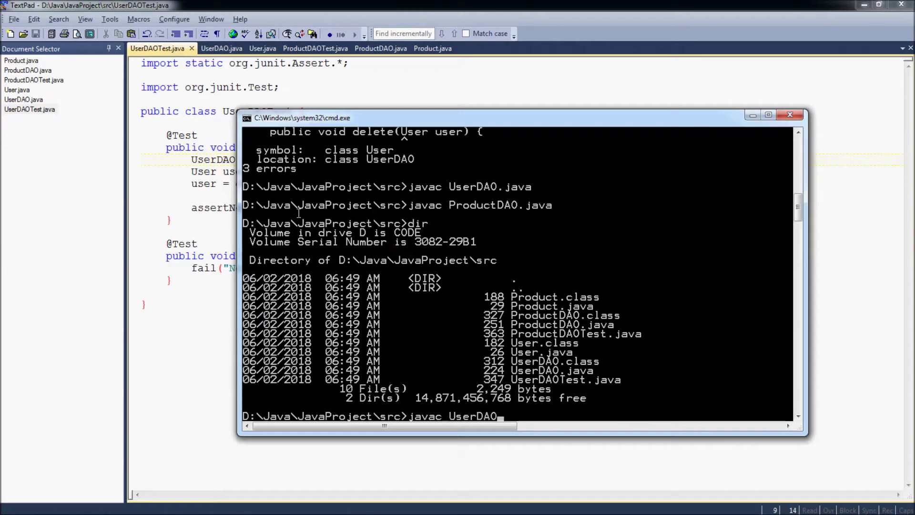
pyautogui.write('Test.java')
pyautogui.press('Return')
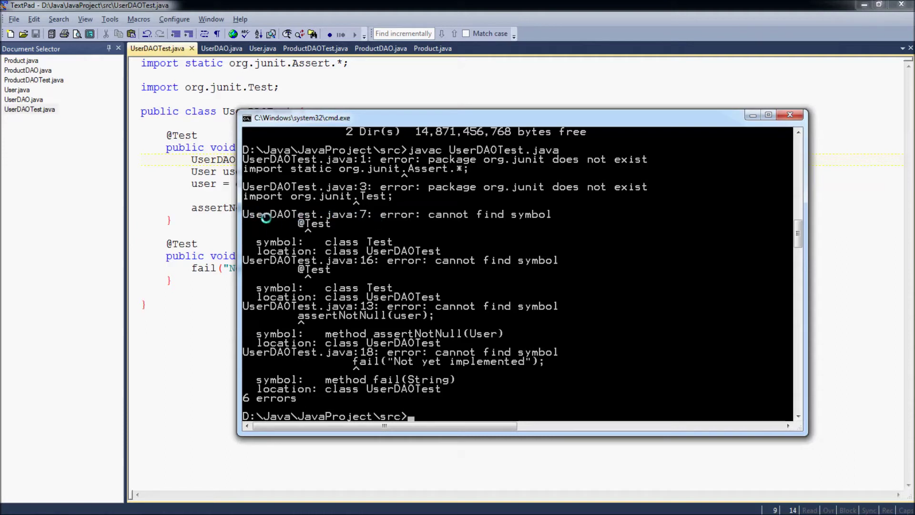
pyautogui.click(205, 207)
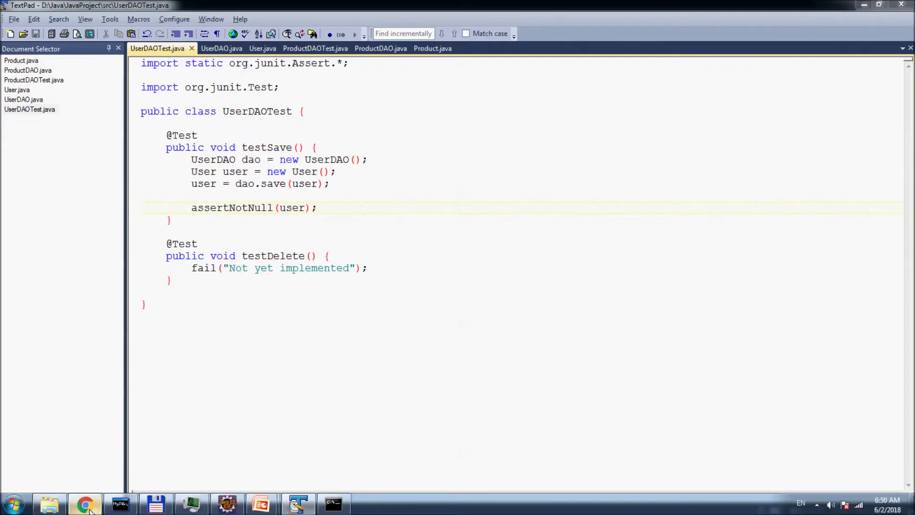
# Step: Navigate from the JUnit 4 site to the junit 4.12 jar download in the Central Repository
pyautogui.click(84, 509)
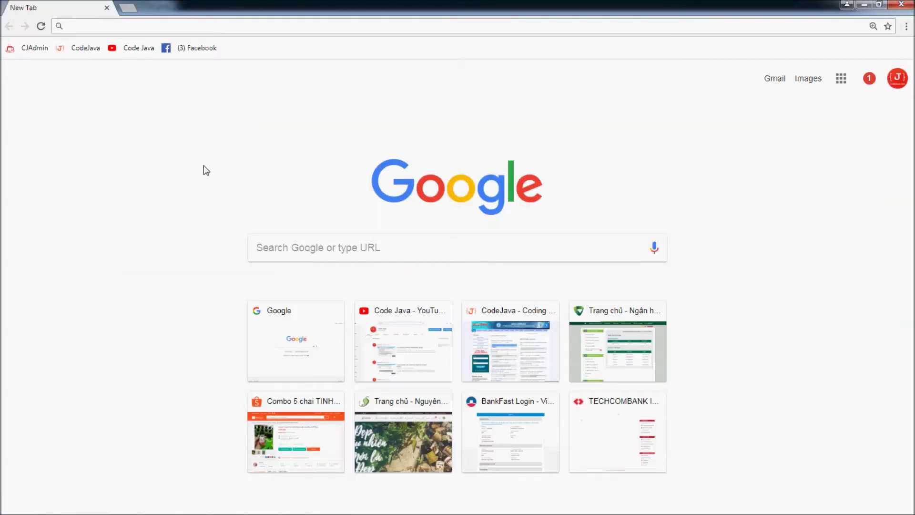
pyautogui.write('junit.org')
pyautogui.press('Return')
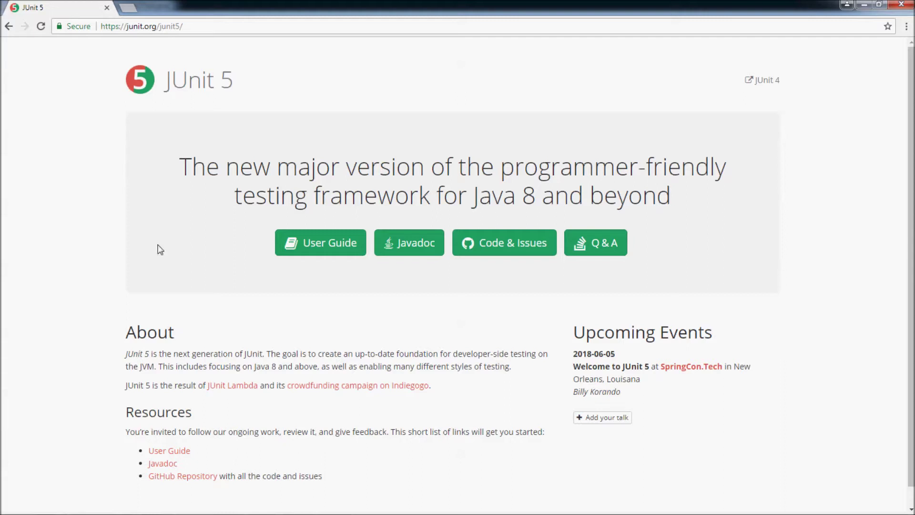
pyautogui.scroll(-1, 632, 156)
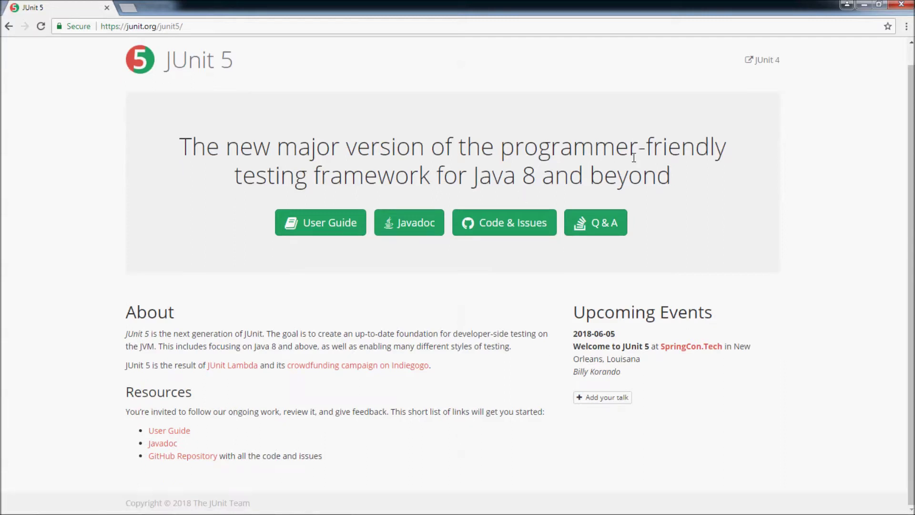
pyautogui.click(764, 62)
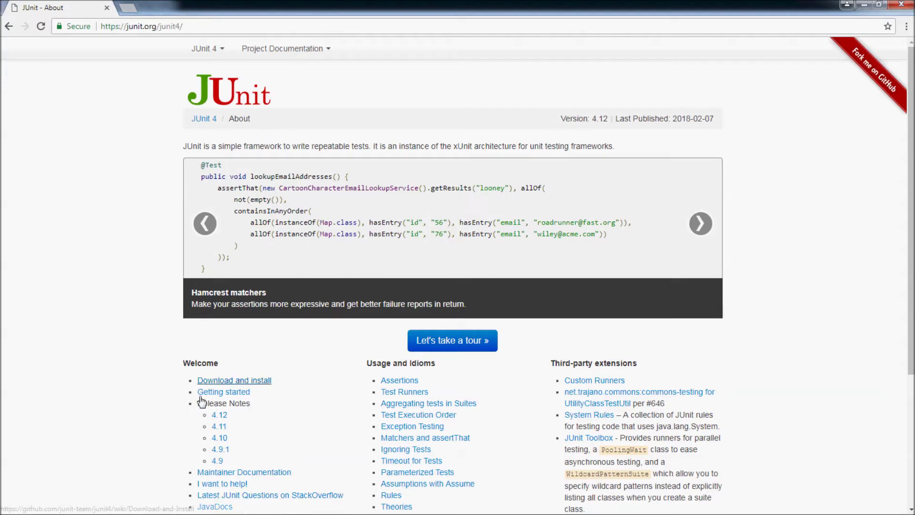
pyautogui.click(230, 392)
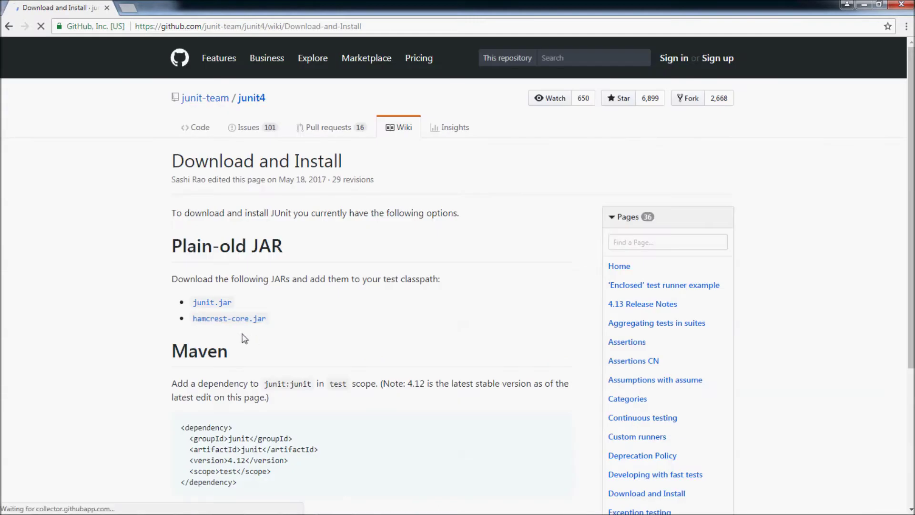
pyautogui.click(212, 310)
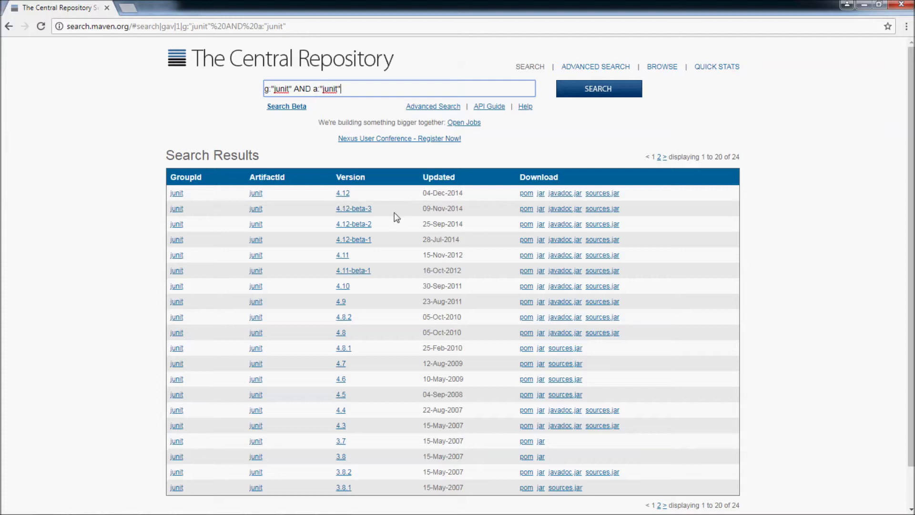
pyautogui.click(541, 194)
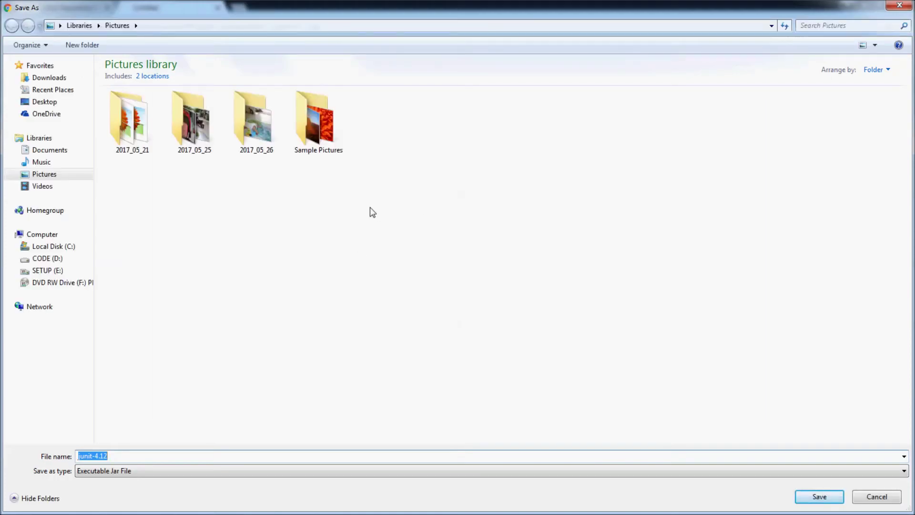
# Step: Save junit-4.12.jar into D:\Java\JavaProject\src using the copied path and confirm it in Explorer
pyautogui.hotkey('alt', 'Tab')
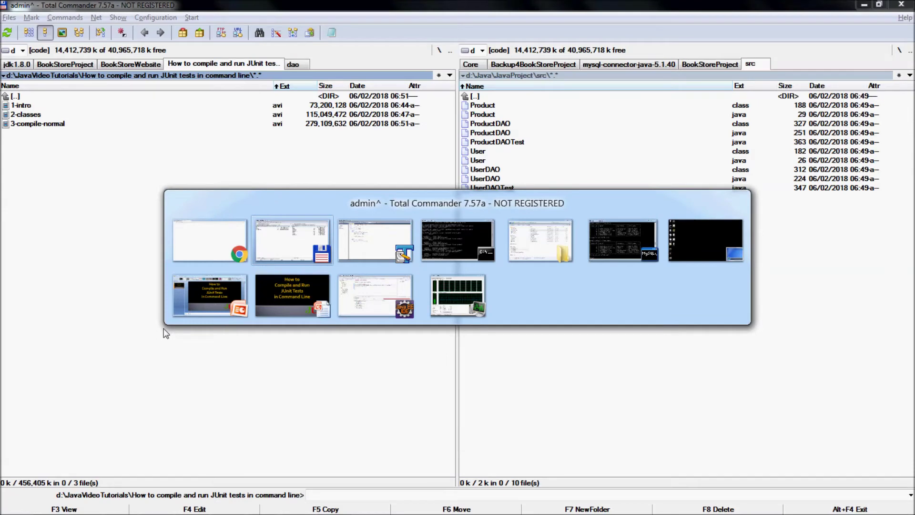
pyautogui.hotkey('alt', 'Tab')
pyautogui.hotkey('alt', 'Tab')
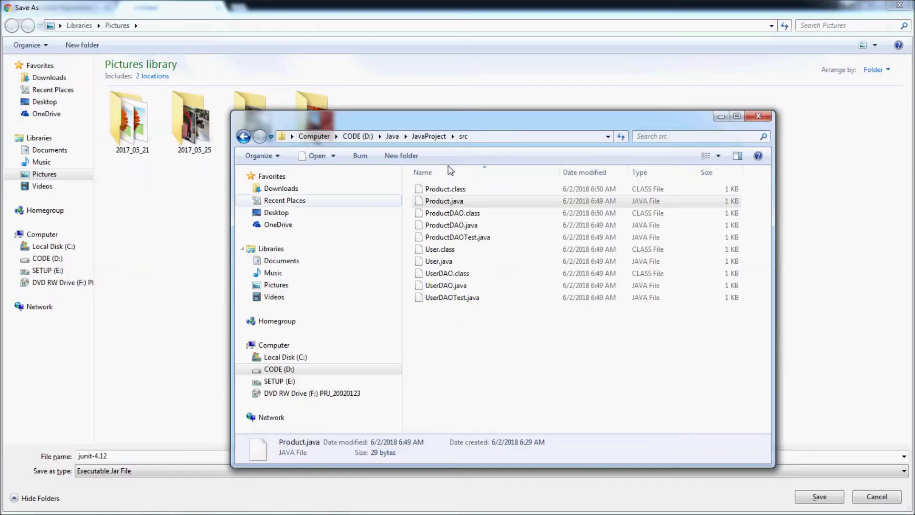
pyautogui.click(501, 136)
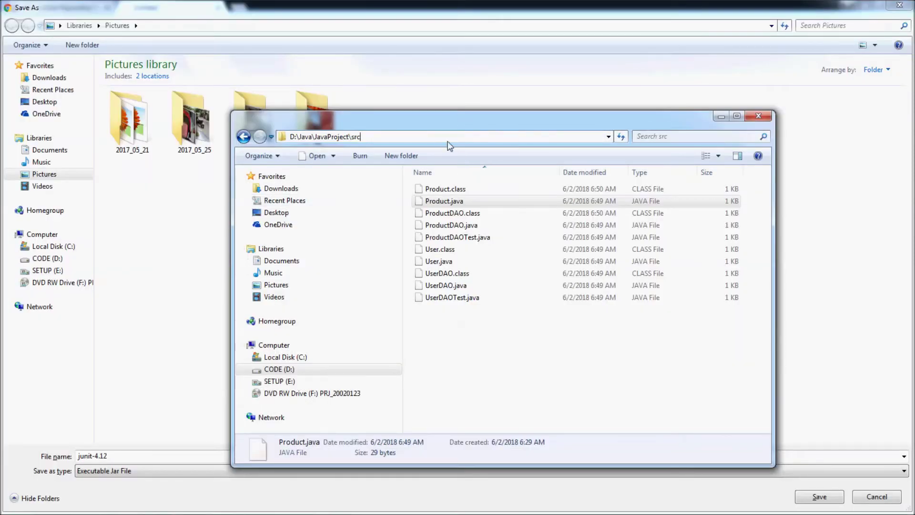
pyautogui.hotkey('ctrl', 'a')
pyautogui.hotkey('ctrl', 'c')
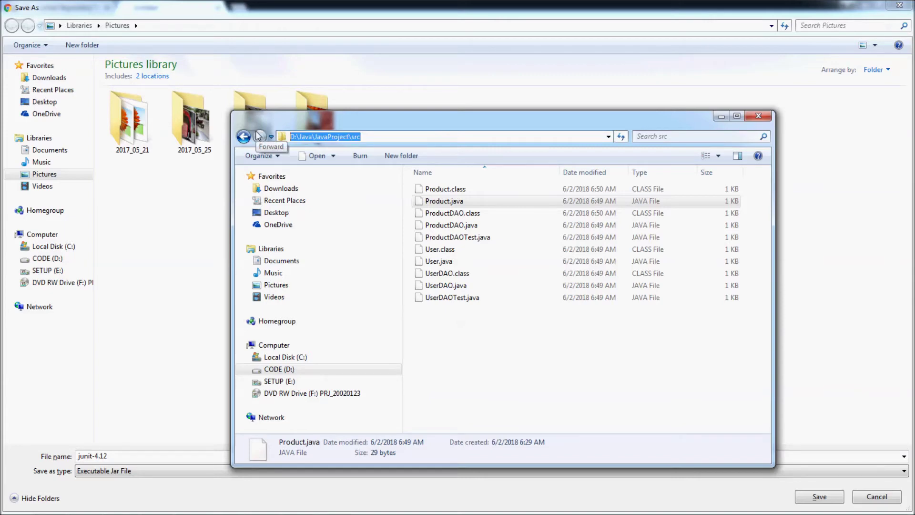
pyautogui.hotkey('alt', 'Tab')
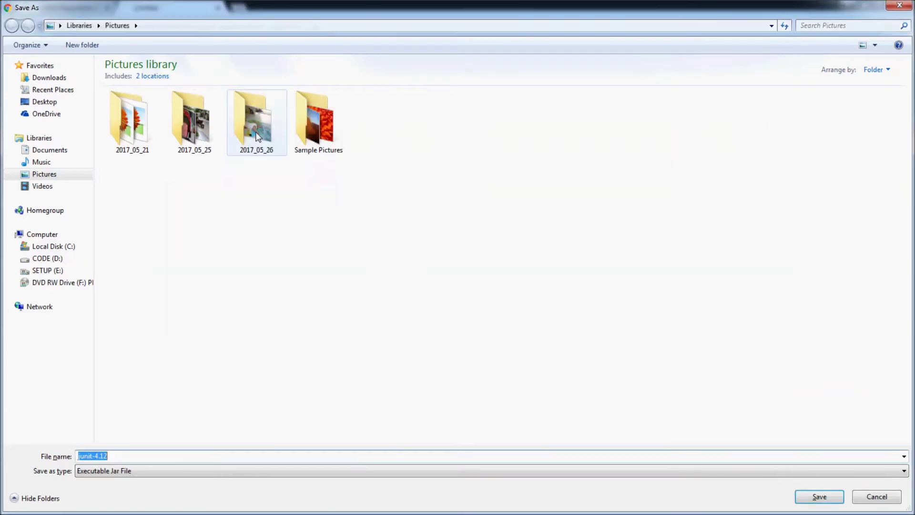
pyautogui.press('Home')
pyautogui.hotkey('ctrl', 'v')
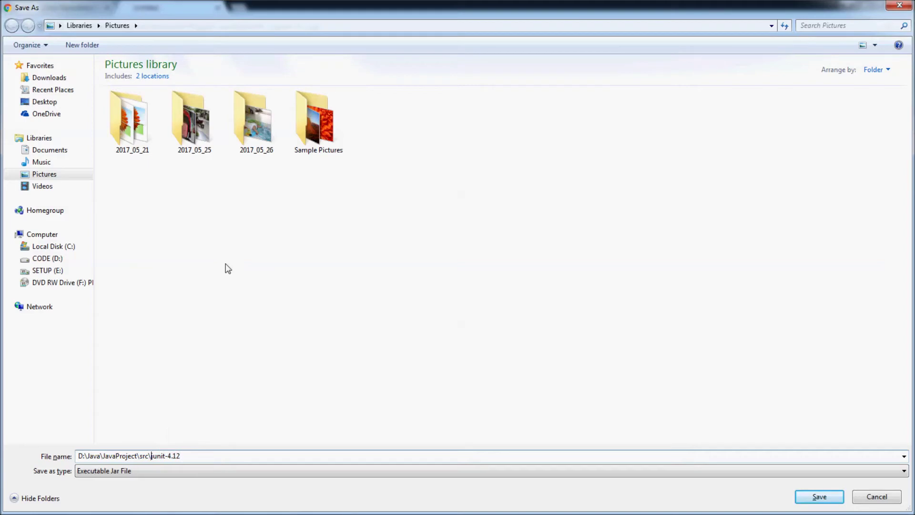
pyautogui.press('Return')
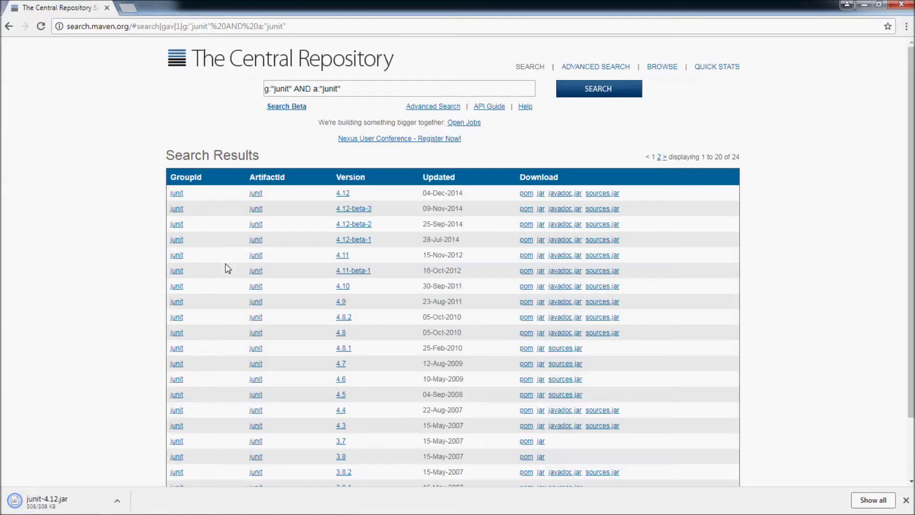
pyautogui.hotkey('alt', 'Tab')
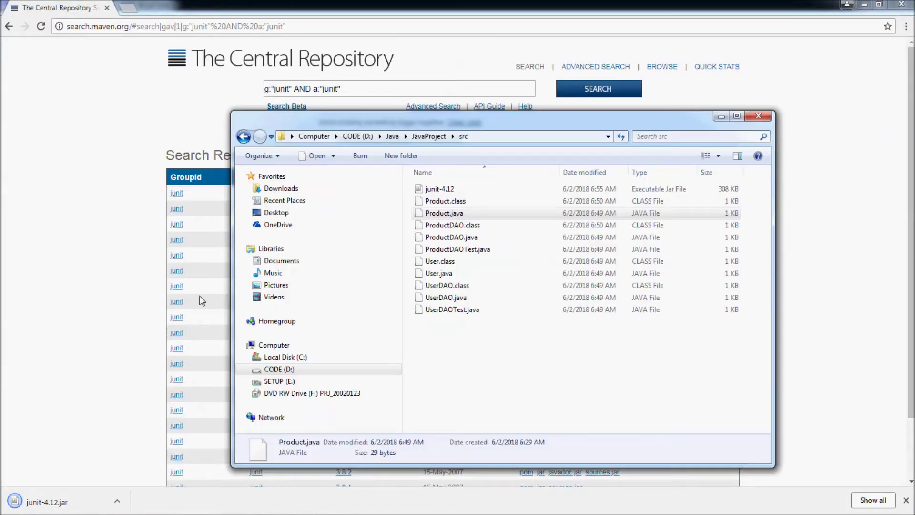
pyautogui.click(455, 188)
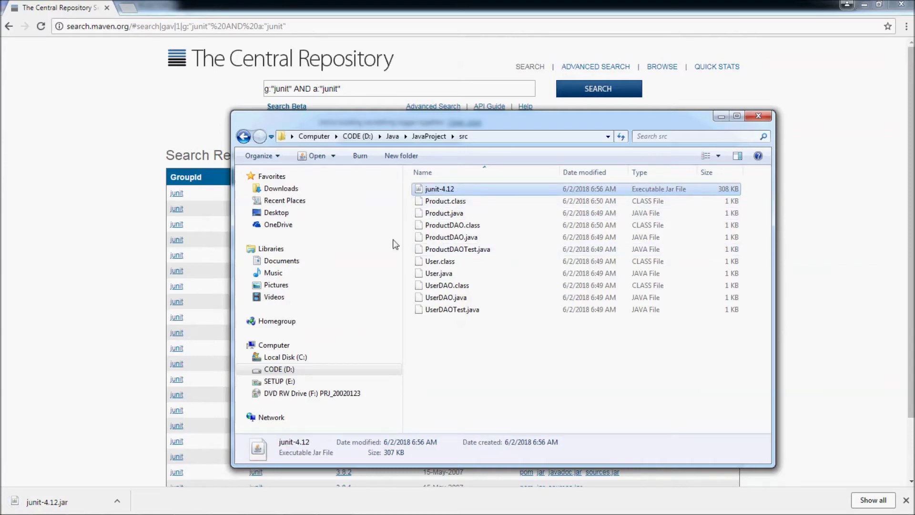
pyautogui.click(184, 195)
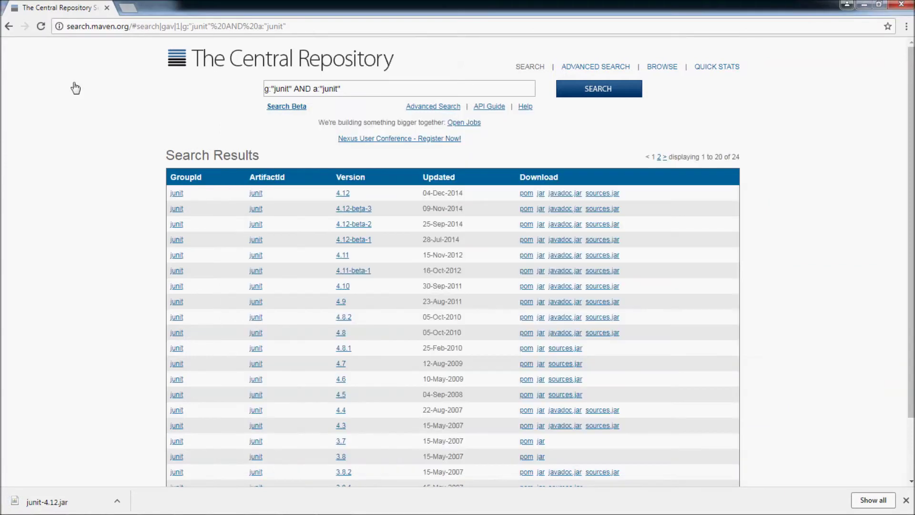
# Step: Download hamcrest-core-1.3.jar from the install page's link and save it into src
pyautogui.click(9, 26)
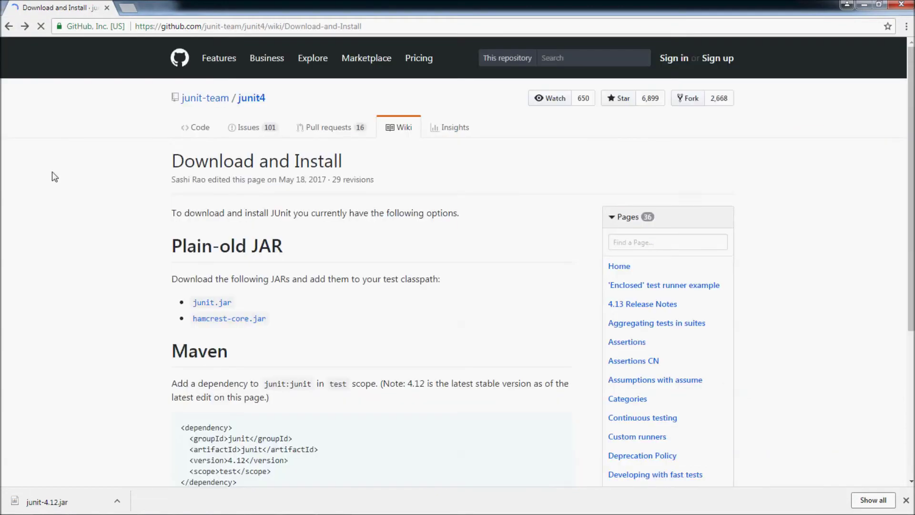
pyautogui.click(224, 322)
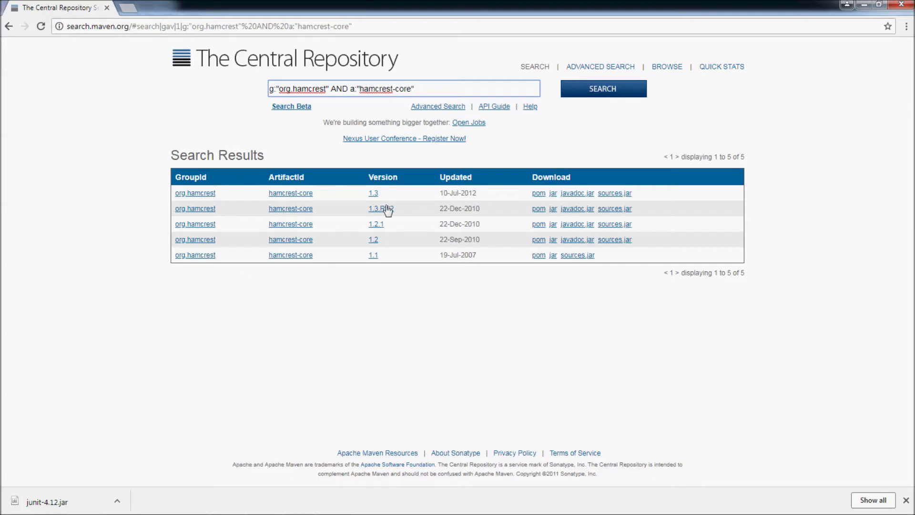
pyautogui.click(553, 193)
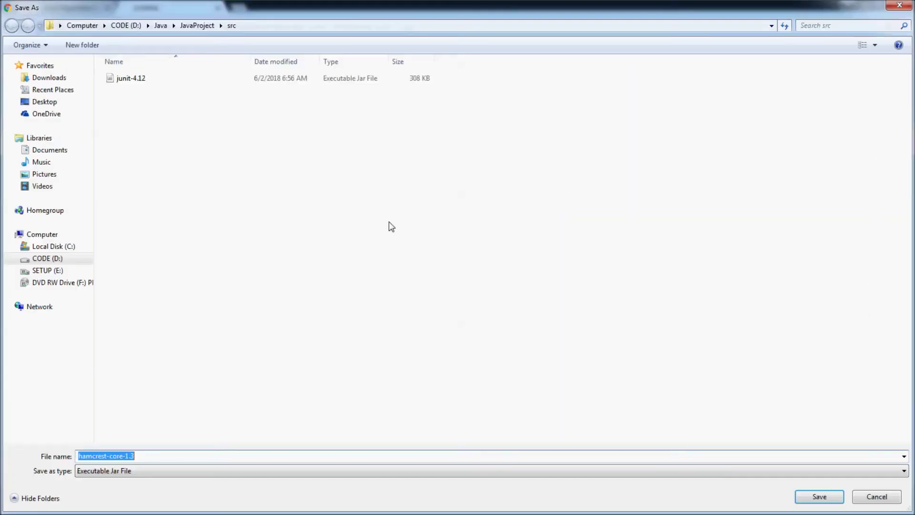
pyautogui.click(819, 497)
# Step: Compare the hamcrest-core-1.3.jar and junit-4.12.jar file details in the src folder
pyautogui.hotkey('alt', 'Tab')
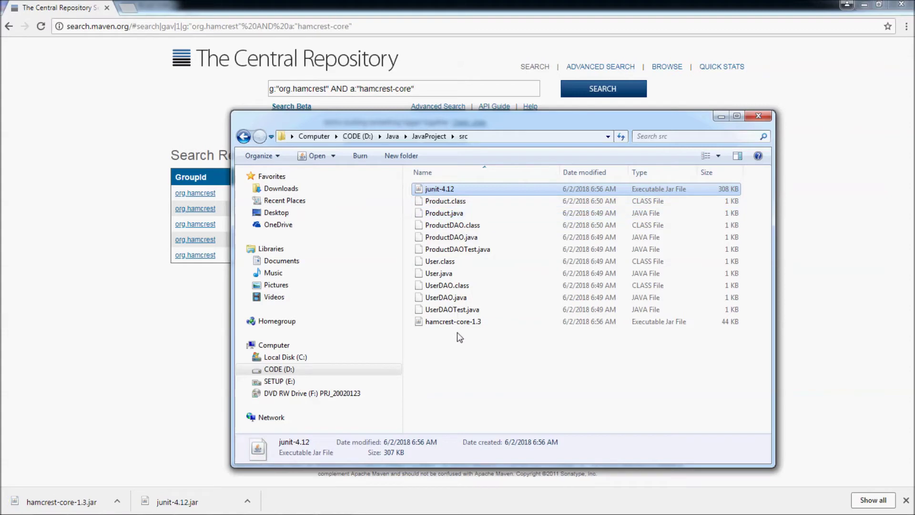
pyautogui.click(460, 323)
pyautogui.click(462, 188)
pyautogui.click(485, 323)
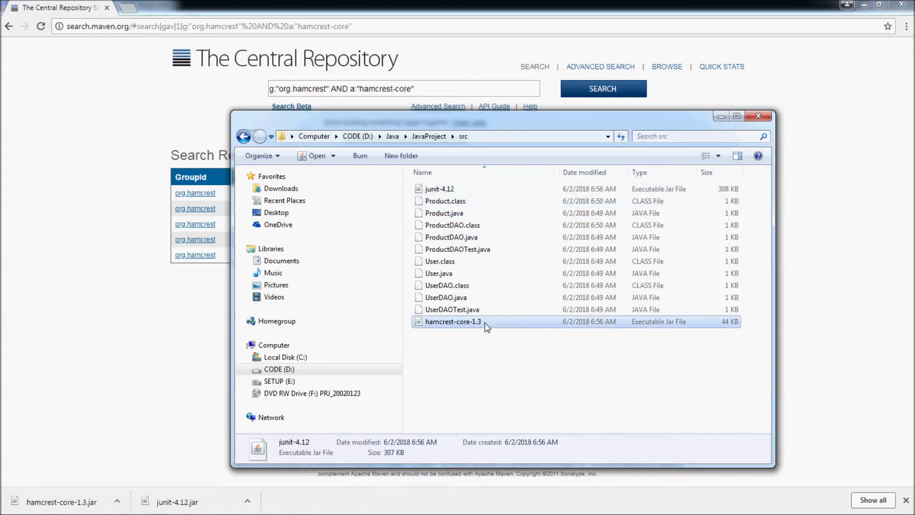
pyautogui.click(499, 188)
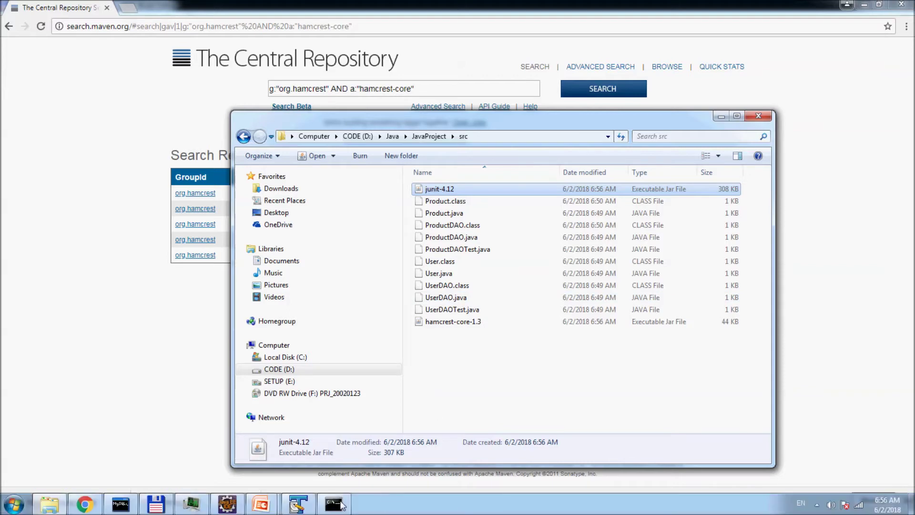
pyautogui.click(335, 505)
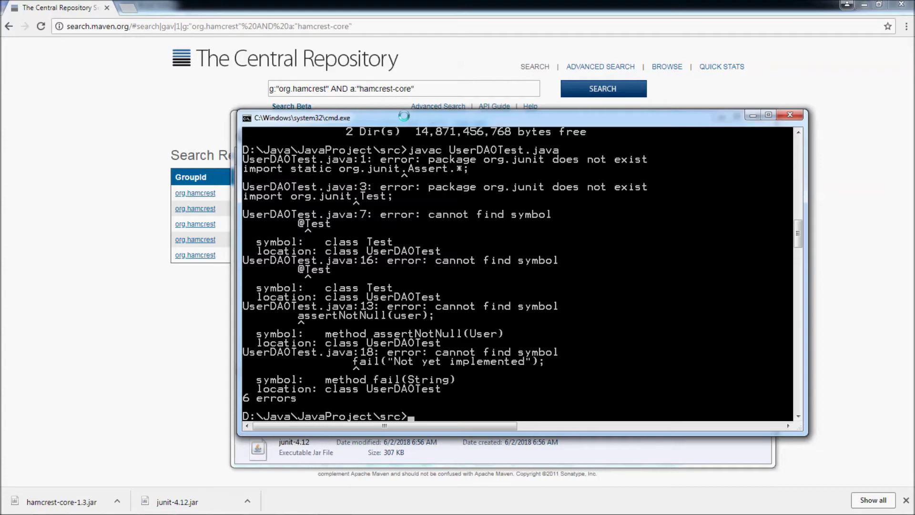
# Step: Compile UserDAOTest.java with javac -cp junit-4.12.jar;. so it builds error-free
pyautogui.moveTo(404, 116); pyautogui.dragTo(377, 236)
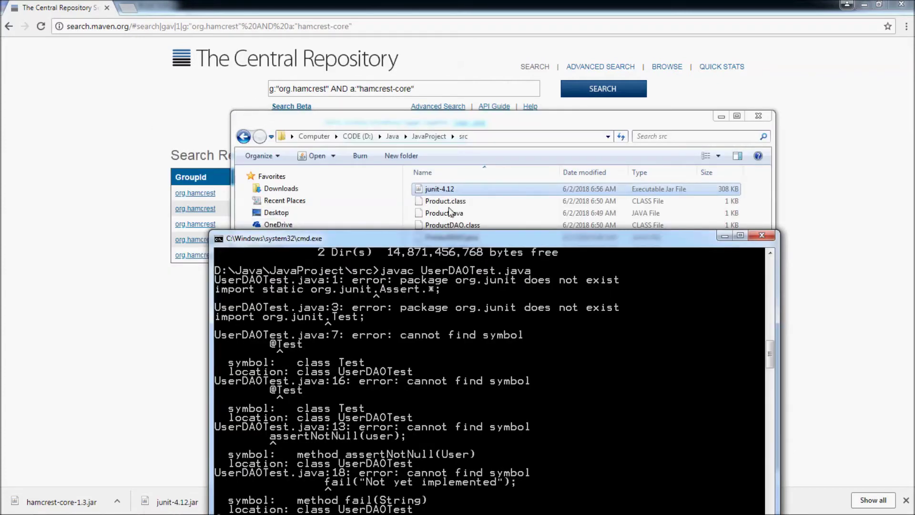
pyautogui.moveTo(448, 240)
pyautogui.mouseDown()
pyautogui.moveTo(456, 190)
pyautogui.moveTo(485, 172)
pyautogui.mouseUp()
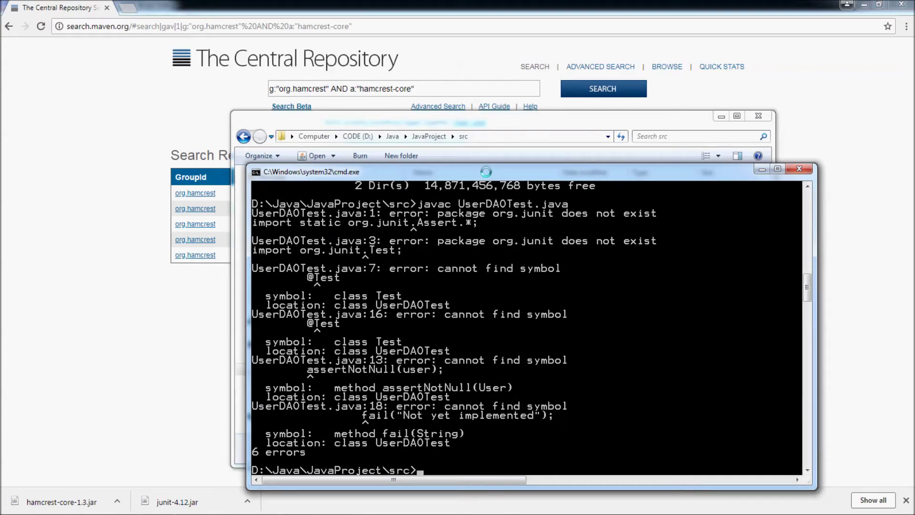
pyautogui.write('ja')
pyautogui.write('vac ')
pyautogui.write('-cp')
pyautogui.moveTo(466, 172); pyautogui.dragTo(442, 80)
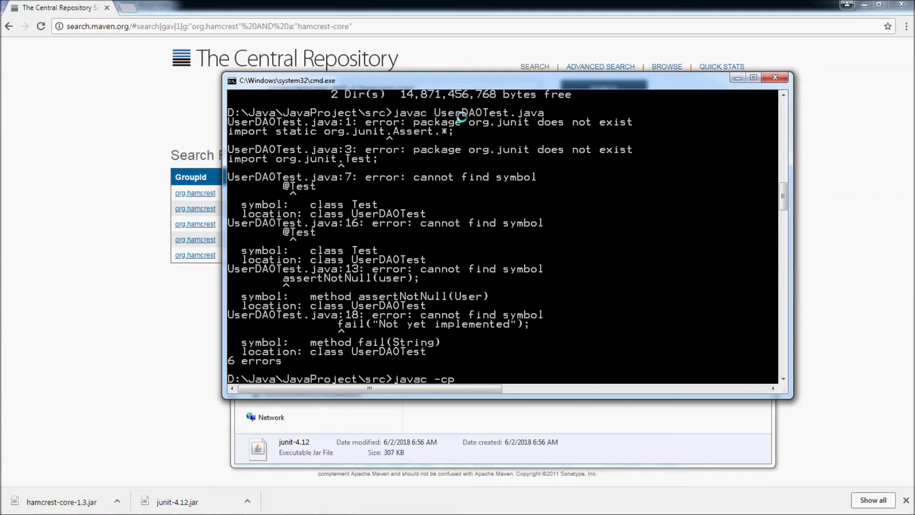
pyautogui.moveTo(457, 86)
pyautogui.mouseDown()
pyautogui.moveTo(459, 95)
pyautogui.moveTo(401, 99)
pyautogui.mouseUp()
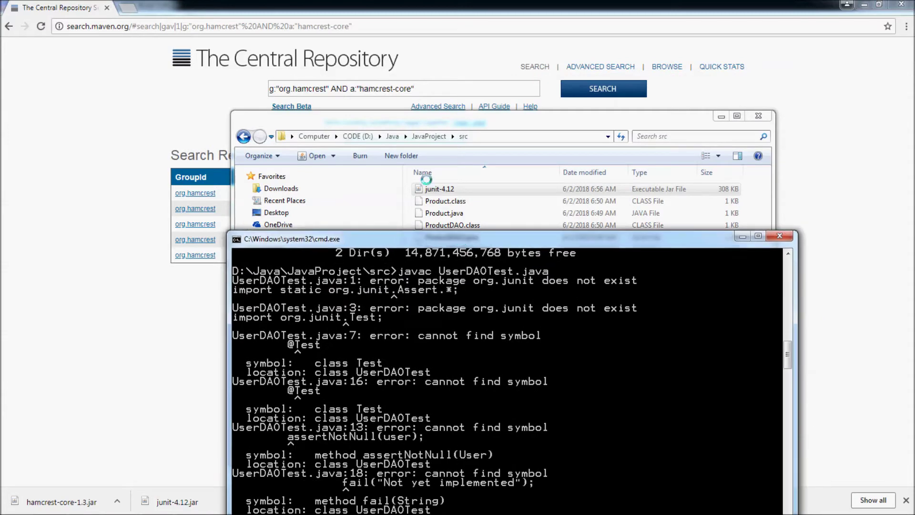
pyautogui.write('ju')
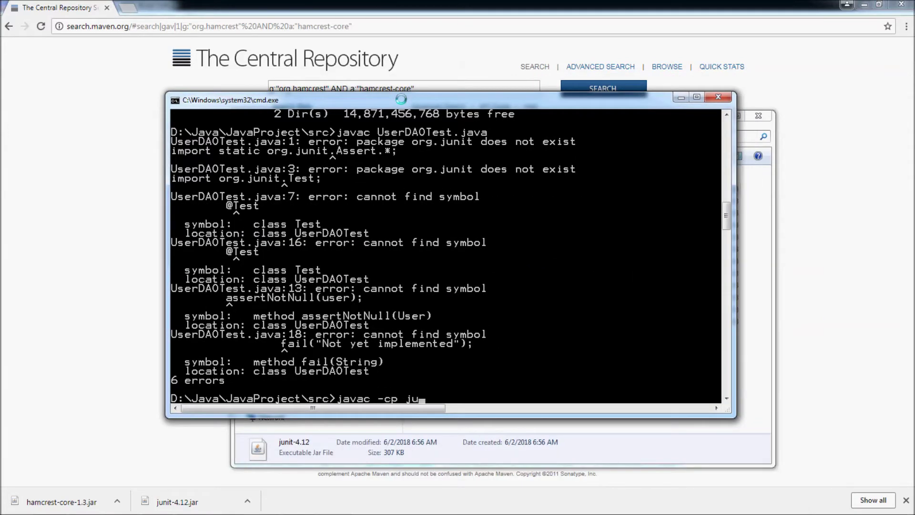
pyautogui.write('nit-4.12.jar')
pyautogui.write(';.')
pyautogui.write(' UserDAO')
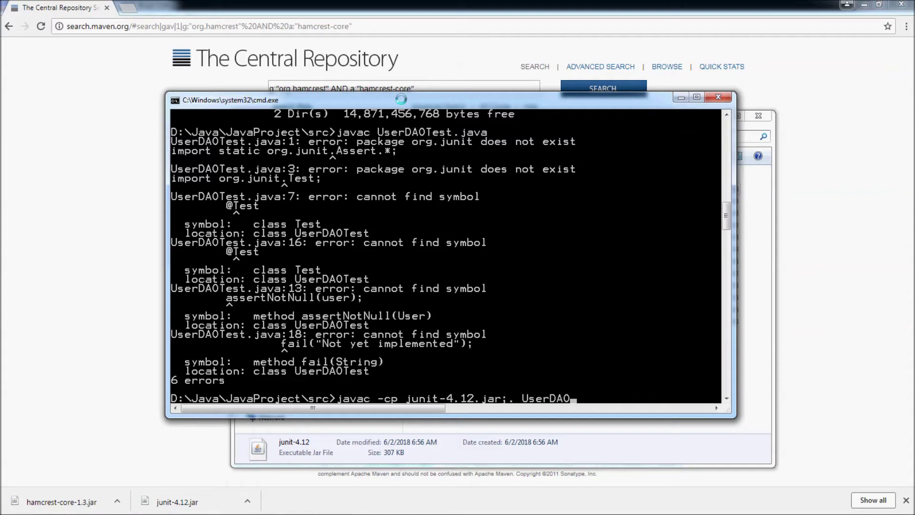
pyautogui.write('Test.java')
pyautogui.press('Return')
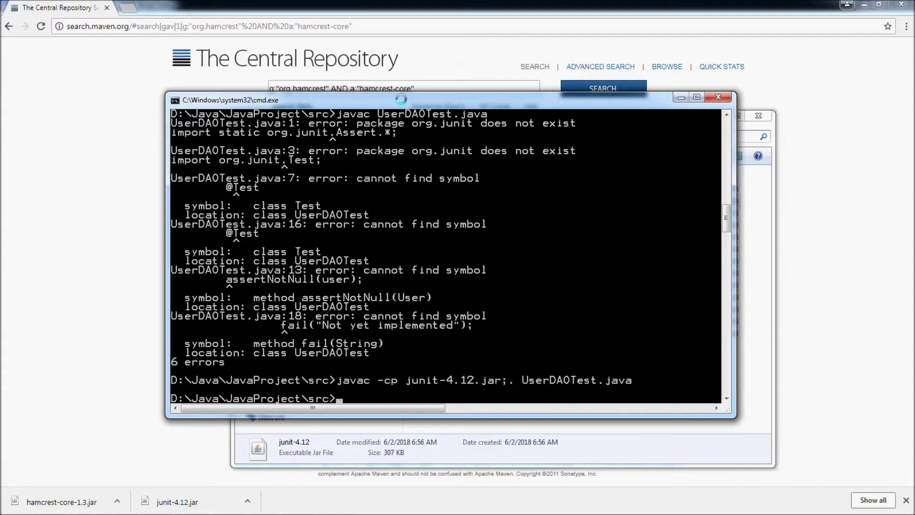
pyautogui.write('dir')
# Step: List the src folder, then compile ProductDAOTest.java with junit-4.12.jar on the classpath
pyautogui.press('Return')
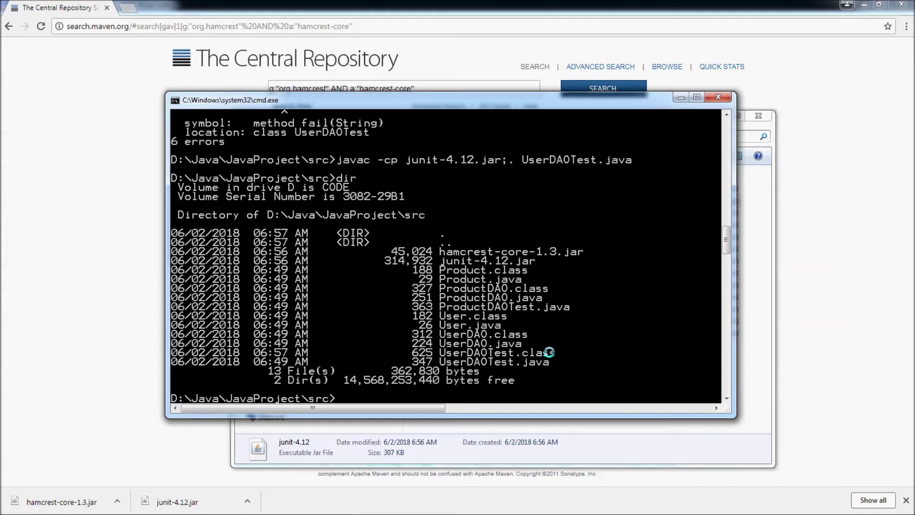
pyautogui.press('Up')
pyautogui.press('Up')
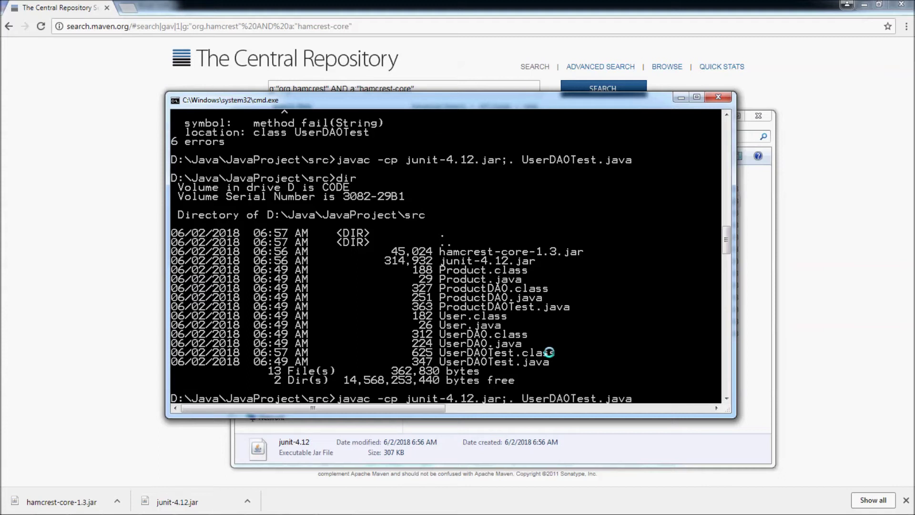
pyautogui.press('BackSpace')
pyautogui.press('BackSpace')
pyautogui.press('BackSpace')
pyautogui.press('BackSpace')
pyautogui.press('BackSpace')
pyautogui.press('BackSpace')
pyautogui.press('BackSpace')
pyautogui.press('BackSpace')
pyautogui.press('BackSpace')
pyautogui.press('BackSpace')
pyautogui.write('Pr')
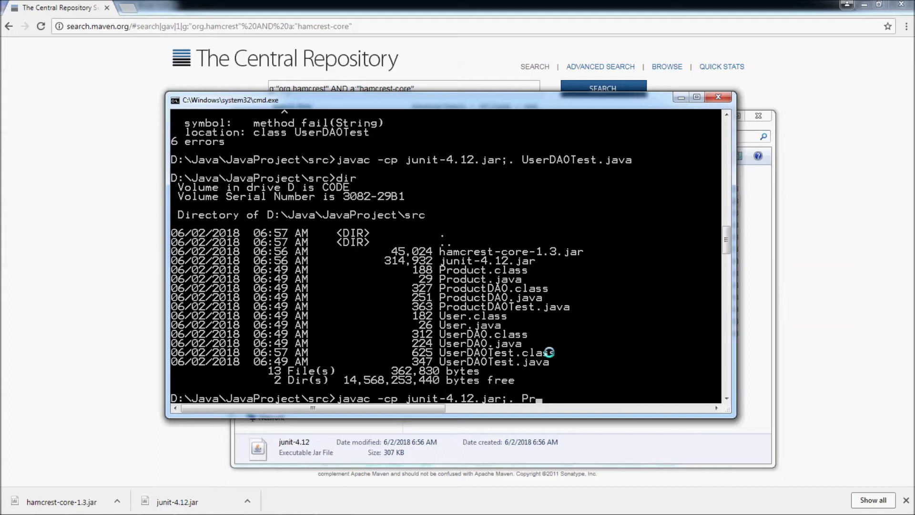
pyautogui.write('oductDAOTest')
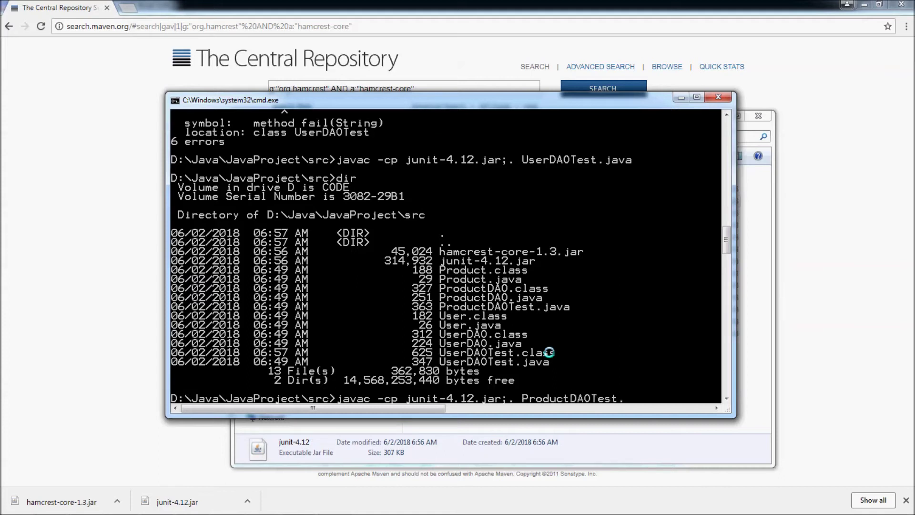
pyautogui.write('.java')
pyautogui.press('Return')
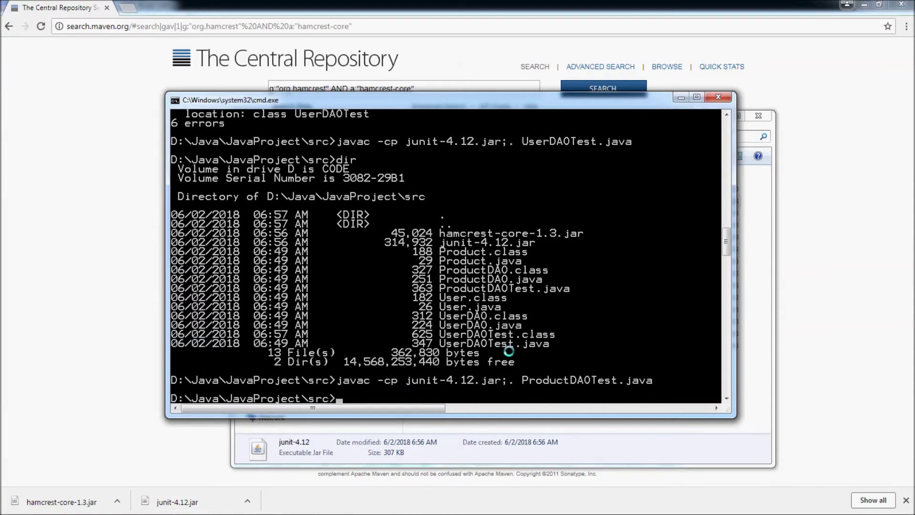
pyautogui.scroll(-1, 508, 352)
pyautogui.write('dir')
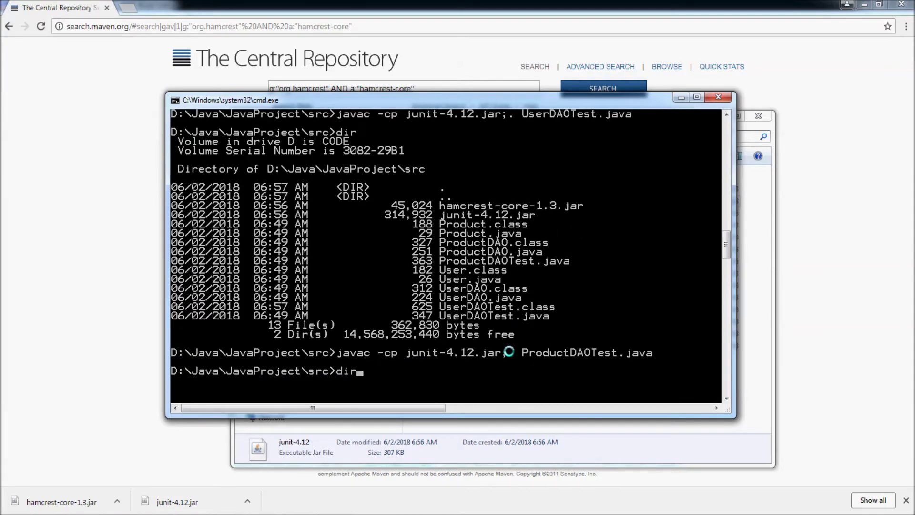
pyautogui.write(' *.class')
# Step: List the class files and the Java sources in src, six of each, and widen the console
pyautogui.press('Return')
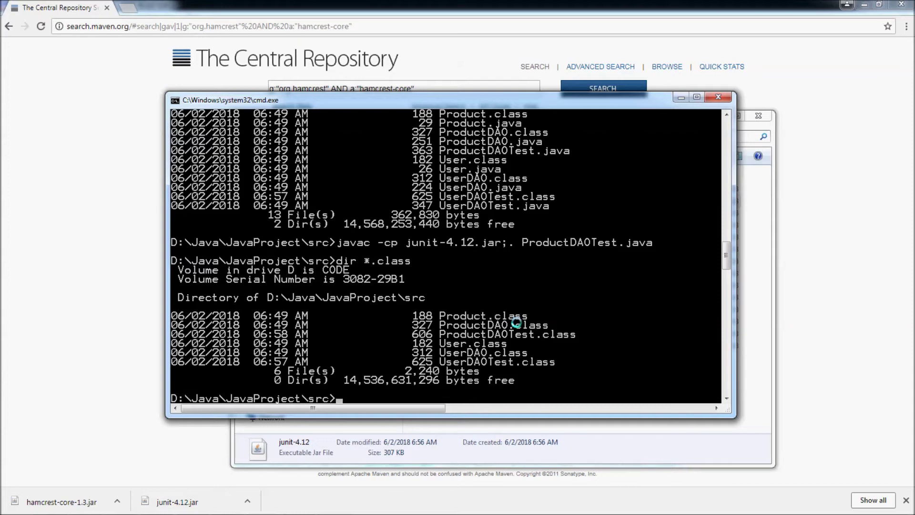
pyautogui.write('dir')
pyautogui.write(' *.java')
pyautogui.press('Return')
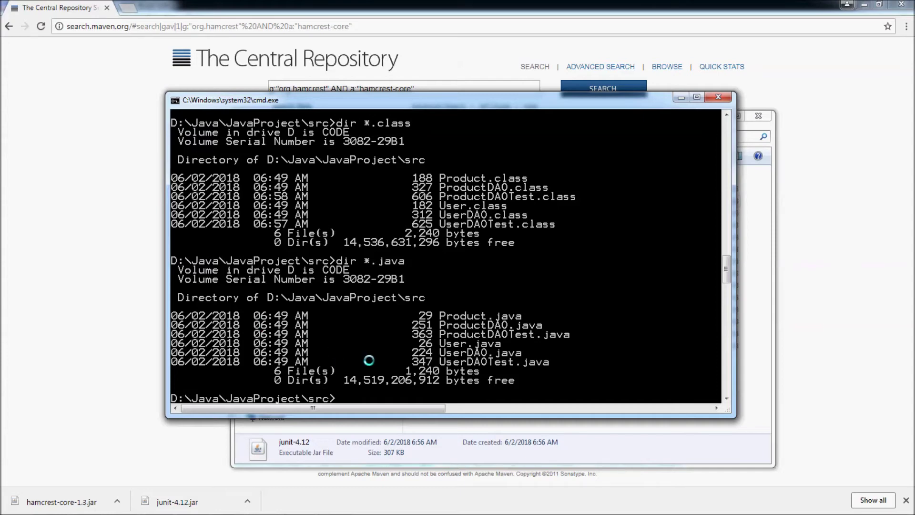
pyautogui.scroll(1, 362, 348)
pyautogui.scroll(1, 360, 347)
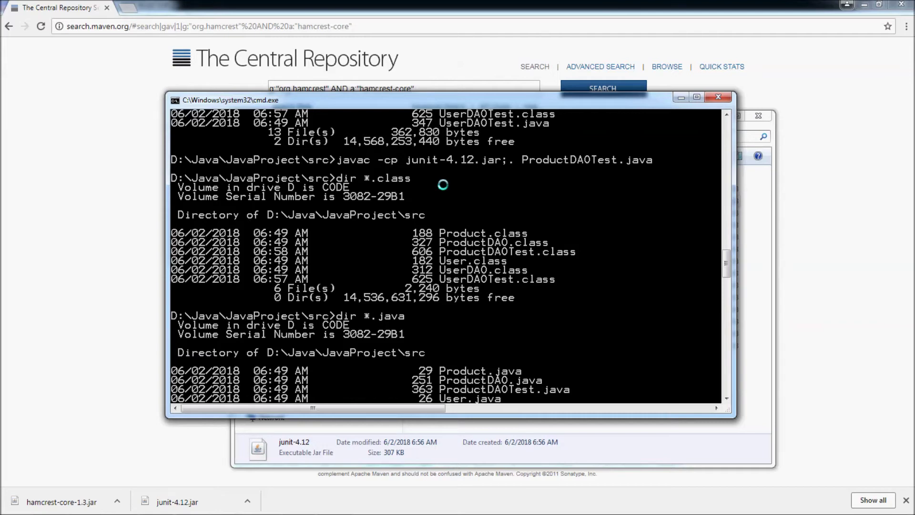
pyautogui.scroll(-2, 442, 185)
pyautogui.scroll(-1, 442, 186)
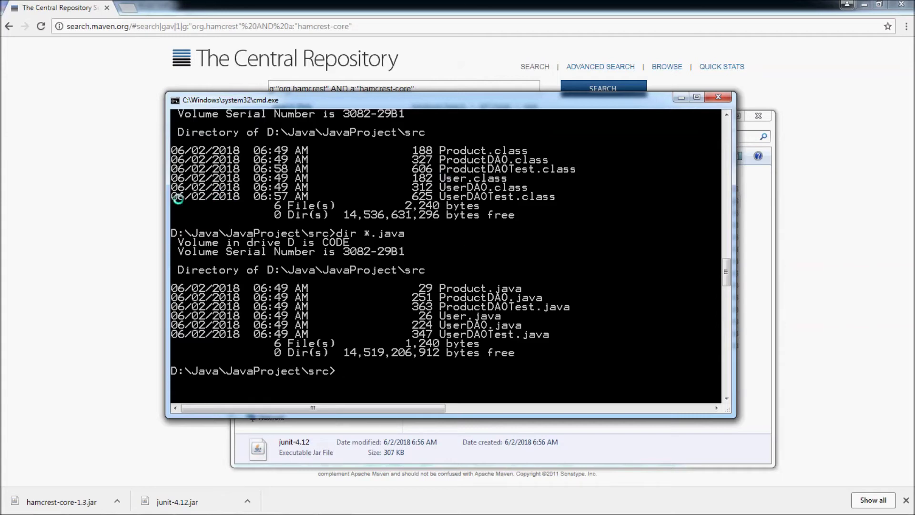
pyautogui.moveTo(167, 189); pyautogui.dragTo(89, 188)
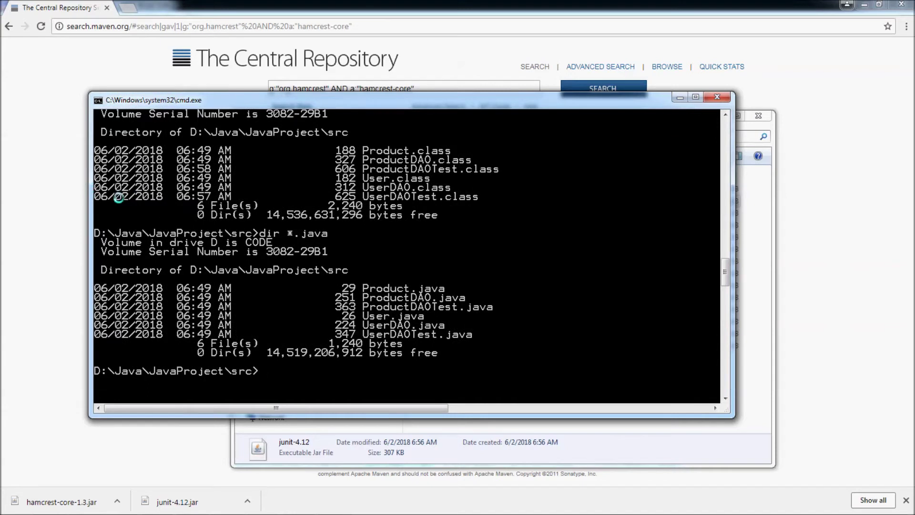
pyautogui.write('ja')
pyautogui.write('vac -')
pyautogui.write('cp ')
pyautogui.write('junit-4.12.jar')
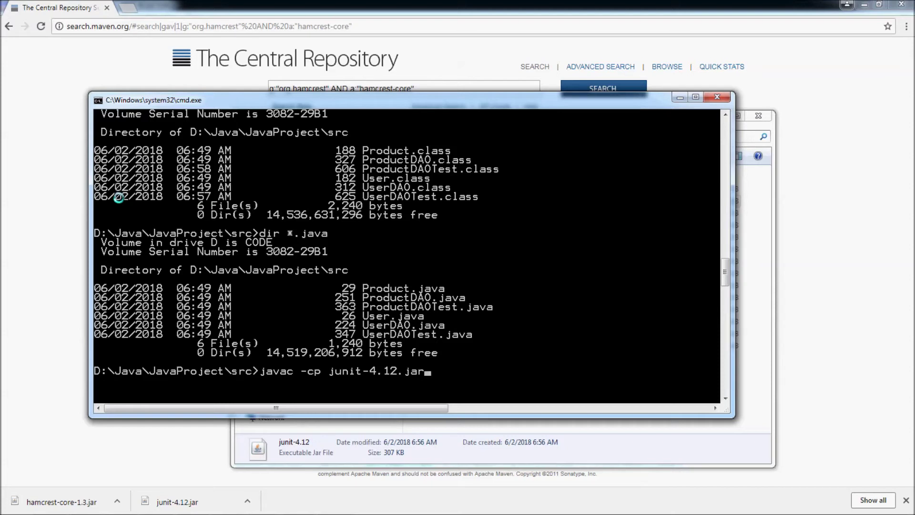
pyautogui.write(';')
pyautogui.write('h')
pyautogui.write('am')
# Step: Run UserDAOTest with java on the junit-4.12 and hamcrest-core-1.3 classpath; no main method is found
pyautogui.press('Tab')
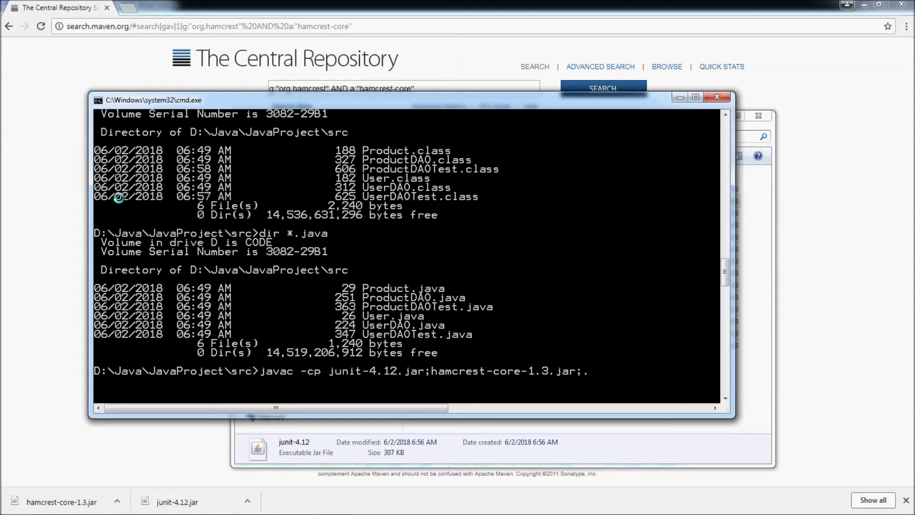
pyautogui.press('Right')
pyautogui.press('Right')
pyautogui.press('Right')
pyautogui.press('Right')
pyautogui.press('Delete')
pyautogui.press('End')
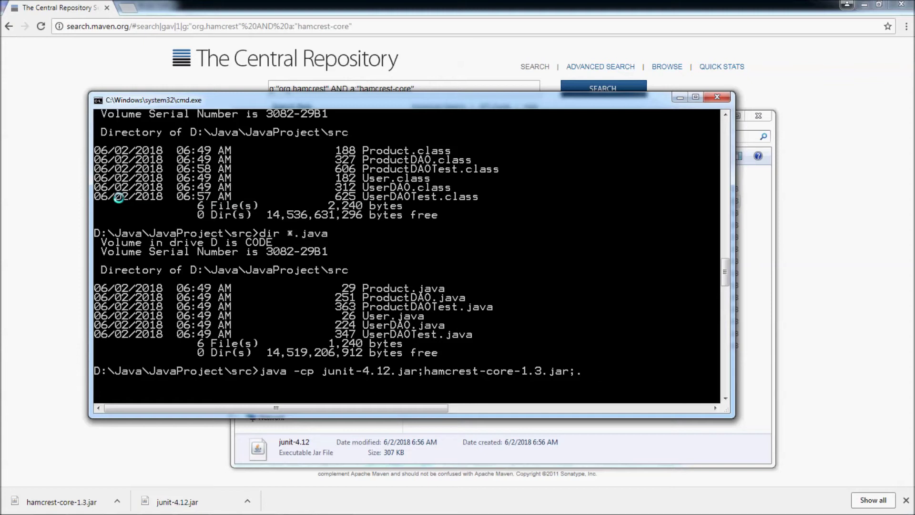
pyautogui.write(' UserDAOT')
pyautogui.write('est')
pyautogui.scroll(-1, 193, 218)
pyautogui.scroll(-1, 229, 235)
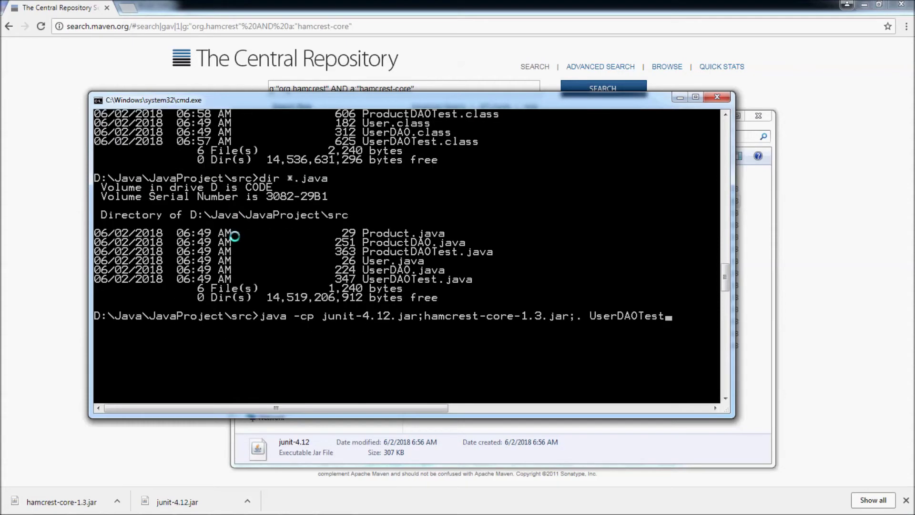
pyautogui.scroll(-1, 239, 246)
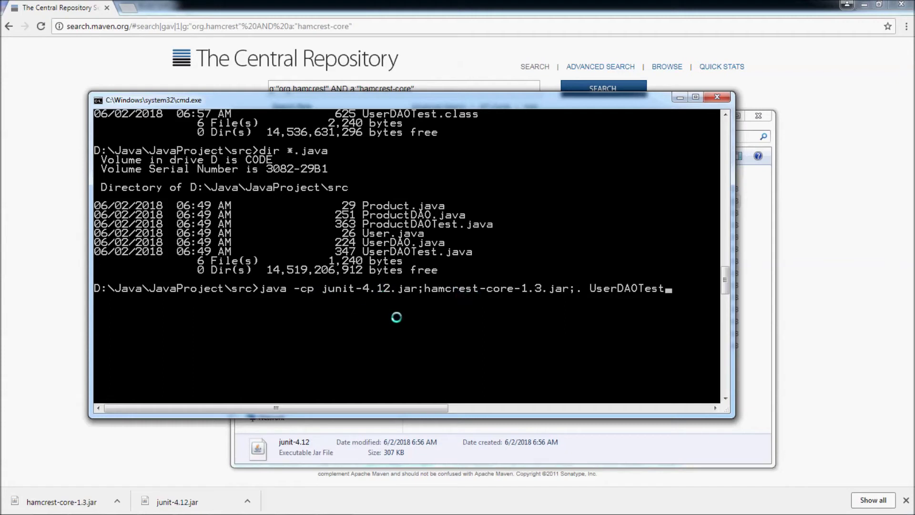
pyautogui.press('Return')
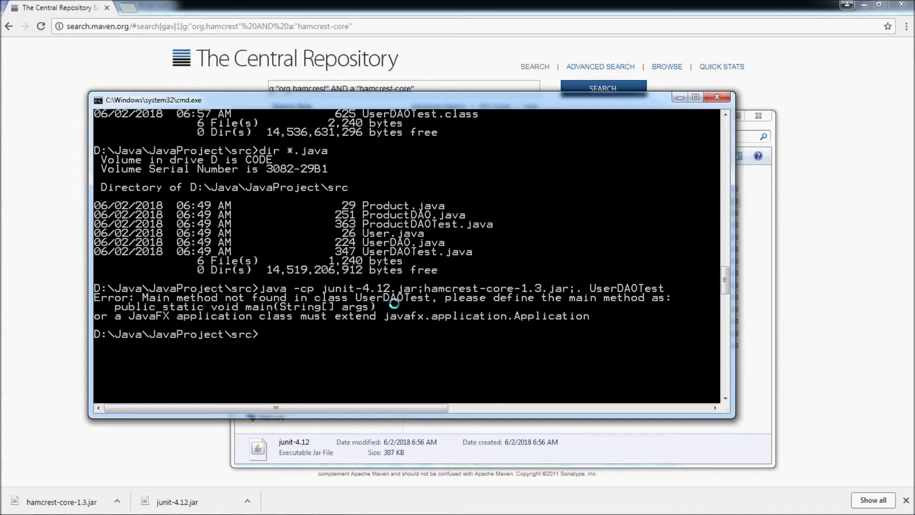
pyautogui.scroll(-1, 392, 375)
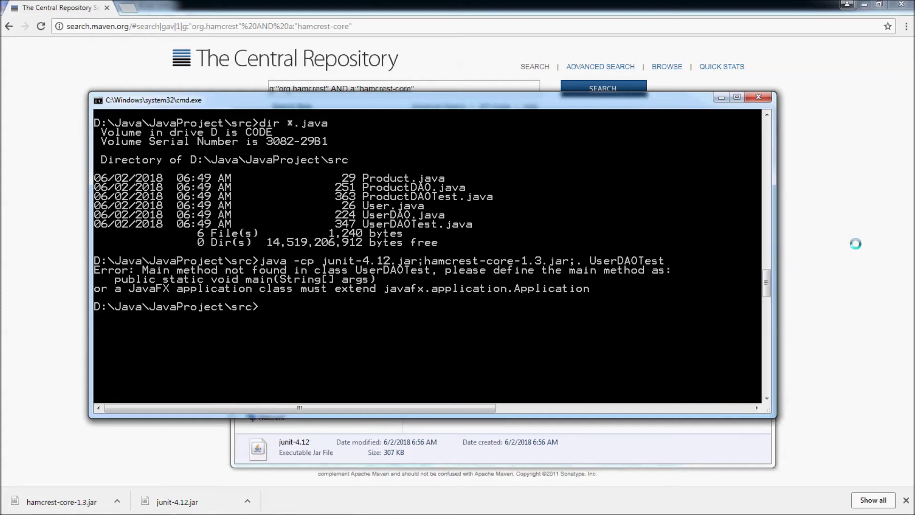
# Step: Widen and reposition the console, then edit the recalled command to run org.junit.runner.JUnitCore UserDAOTest
pyautogui.moveTo(727, 249); pyautogui.dragTo(906, 244)
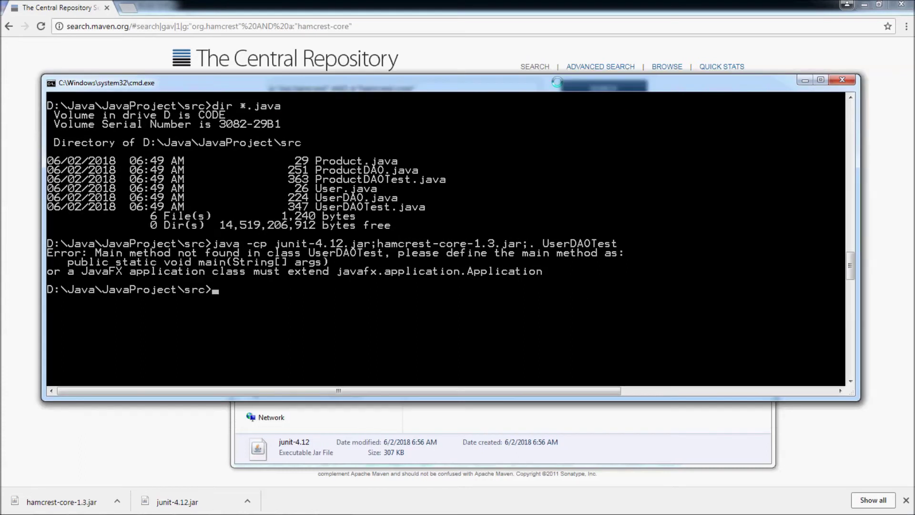
pyautogui.moveTo(606, 99); pyautogui.dragTo(557, 82)
pyautogui.press('Up')
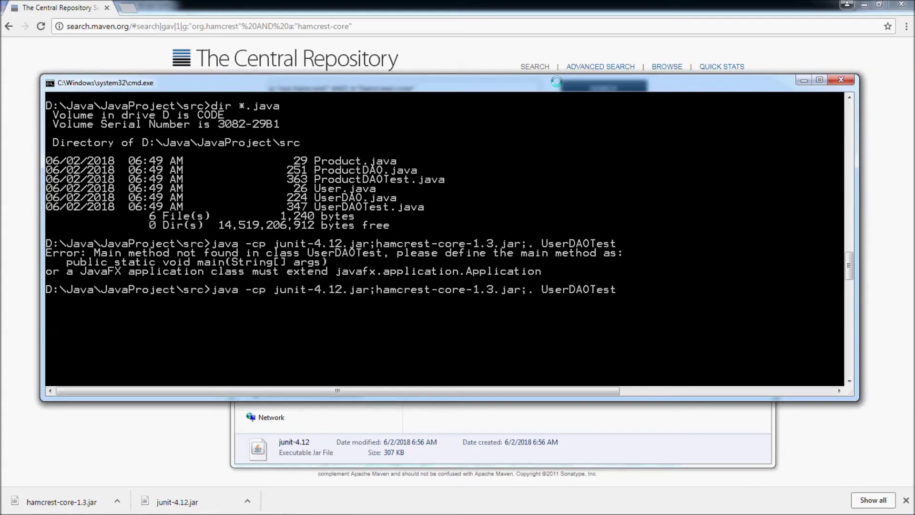
pyautogui.press('BackSpace')
pyautogui.press('BackSpace')
pyautogui.press('BackSpace')
pyautogui.press('BackSpace')
pyautogui.press('BackSpace')
pyautogui.press('BackSpace')
pyautogui.press('BackSpace')
pyautogui.press('BackSpace')
pyautogui.write('.junit.run')
pyautogui.write('ner.JUNitCo')
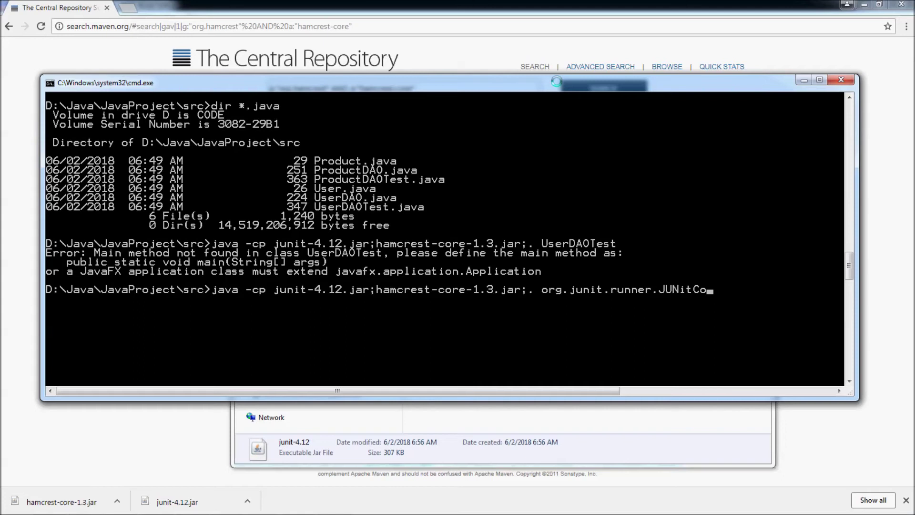
pyautogui.press('BackSpace')
pyautogui.press('BackSpace')
pyautogui.press('BackSpace')
pyautogui.write('ni')
pyautogui.write('CtC')
pyautogui.write('ore')
pyautogui.write('UserDAOTest')
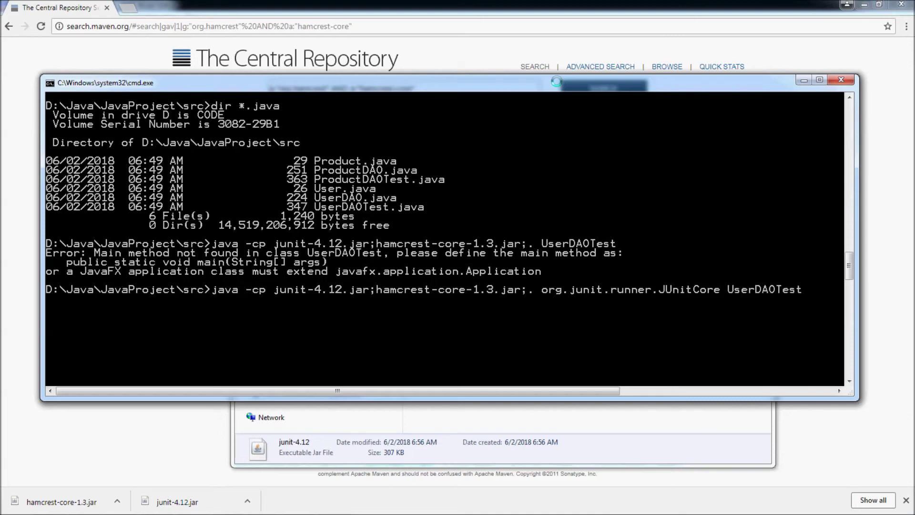
# Step: Execute the JUnitCore UserDAOTest command and enlarge the console to read: 2 tests, 1 failure
pyautogui.press('Return')
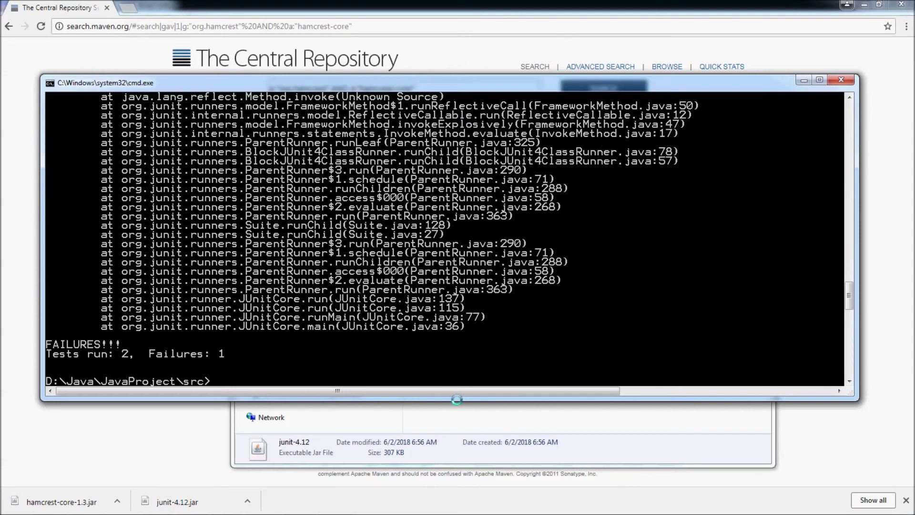
pyautogui.moveTo(456, 399); pyautogui.dragTo(445, 470)
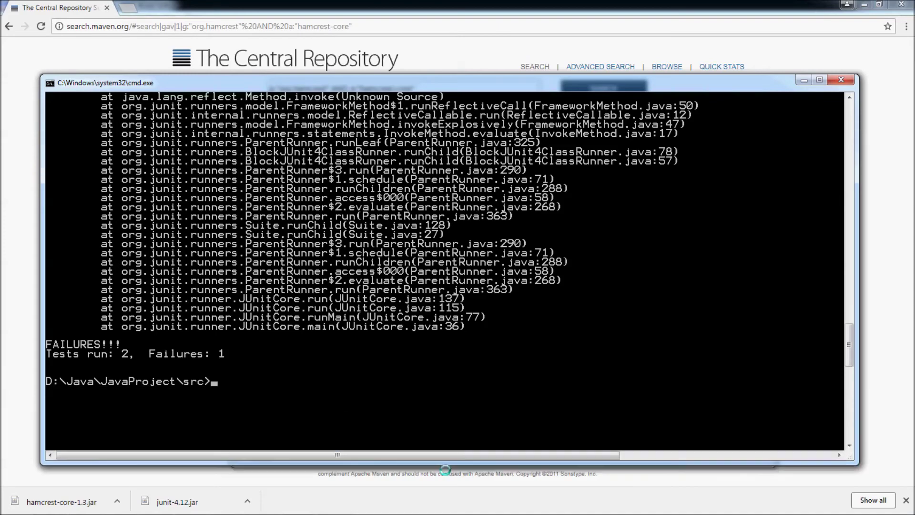
pyautogui.scroll(1, 465, 358)
pyautogui.scroll(3, 466, 358)
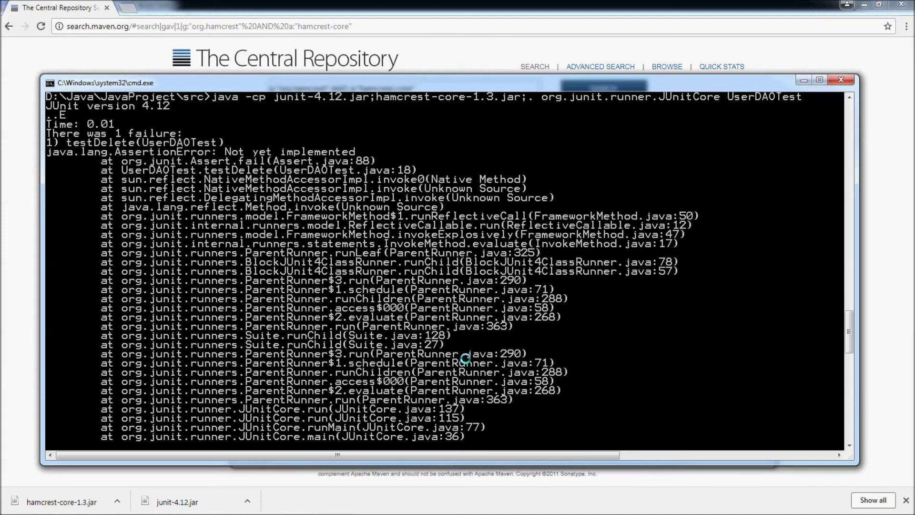
pyautogui.scroll(2, 466, 357)
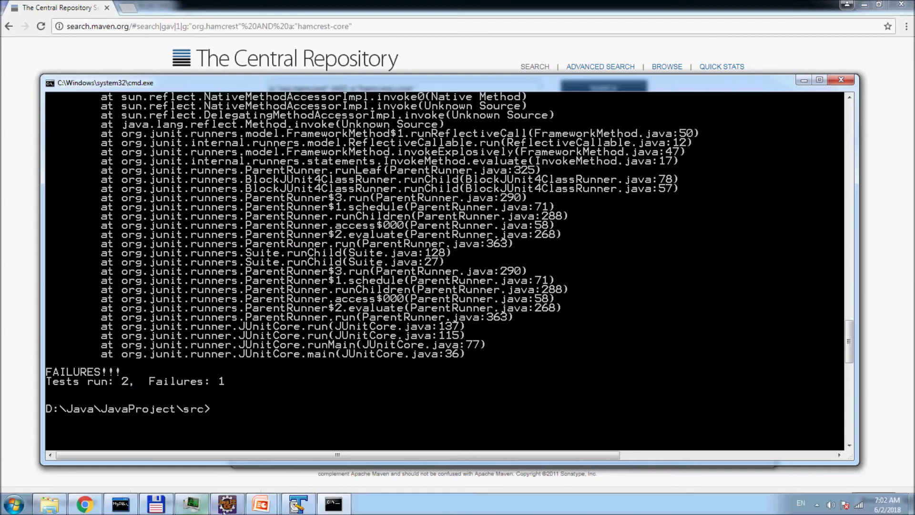
# Step: In UserDAOTest.java, replace testDelete's fail("Not yet implemented") with assertTrue(true) and save
pyautogui.click(296, 505)
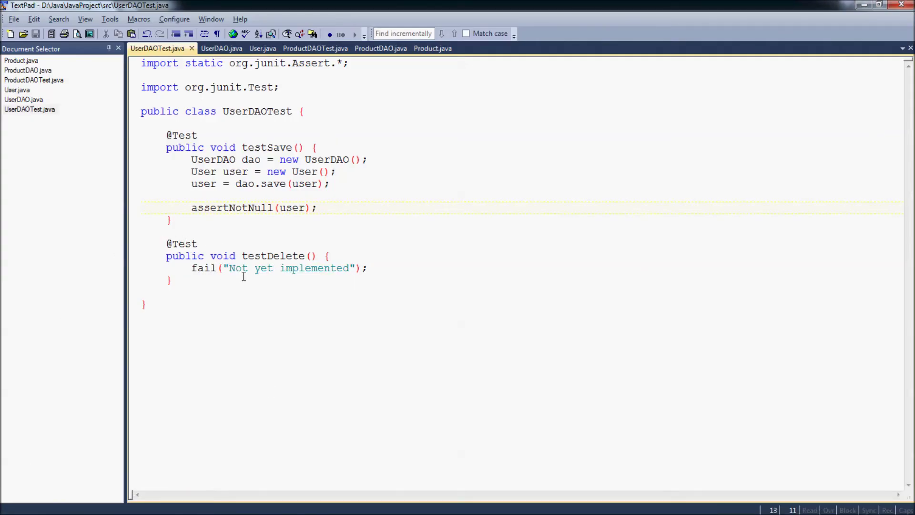
pyautogui.moveTo(192, 270); pyautogui.dragTo(405, 273)
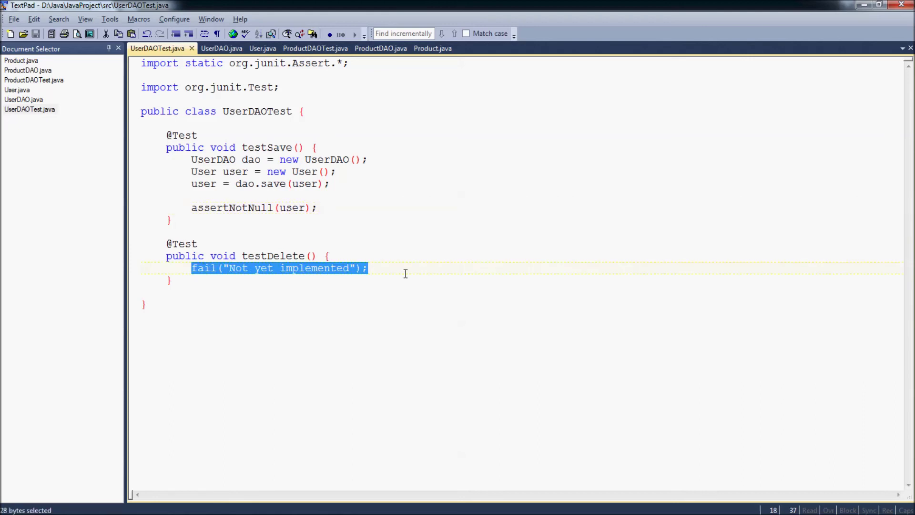
pyautogui.write('assertT')
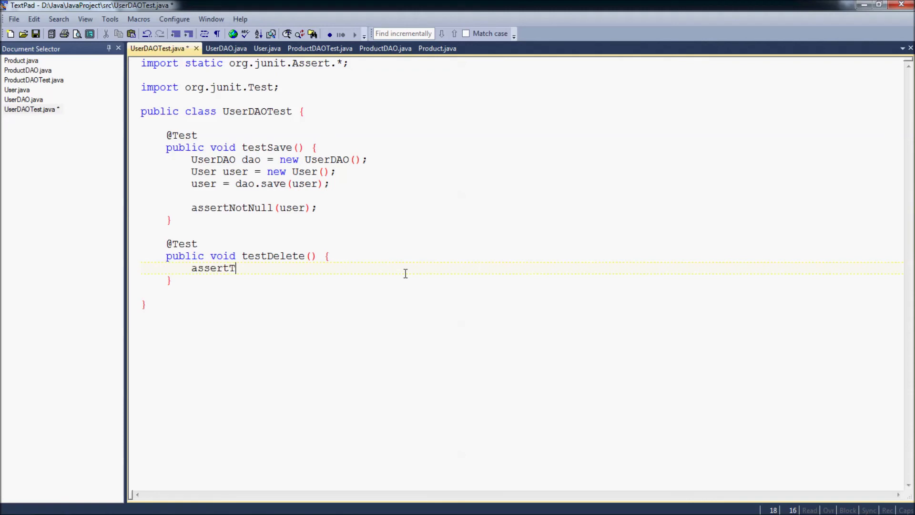
pyautogui.write('rue(tr')
pyautogui.press('BackSpace')
pyautogui.write('r')
pyautogui.write('ue);')
pyautogui.hotkey('ctrl', 's')
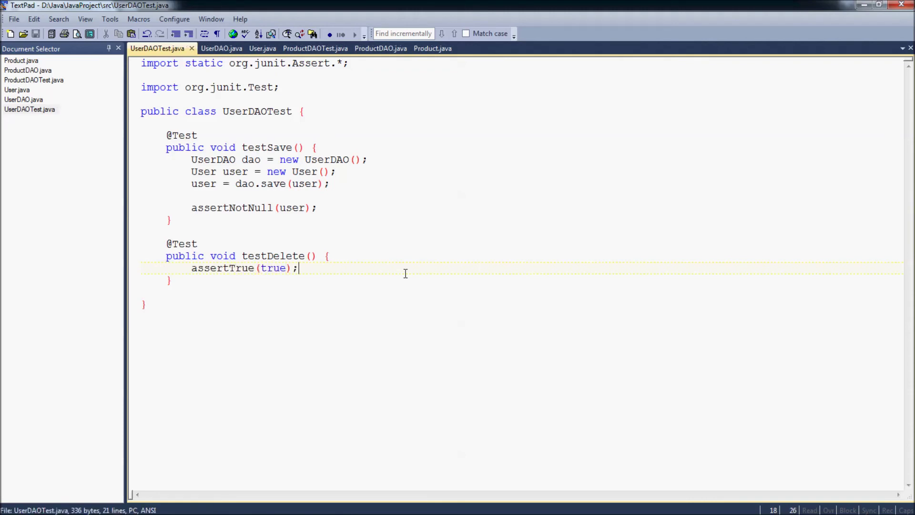
# Step: Switch back to Command Prompt and recall an earlier command
pyautogui.hotkey('alt', 'Tab')
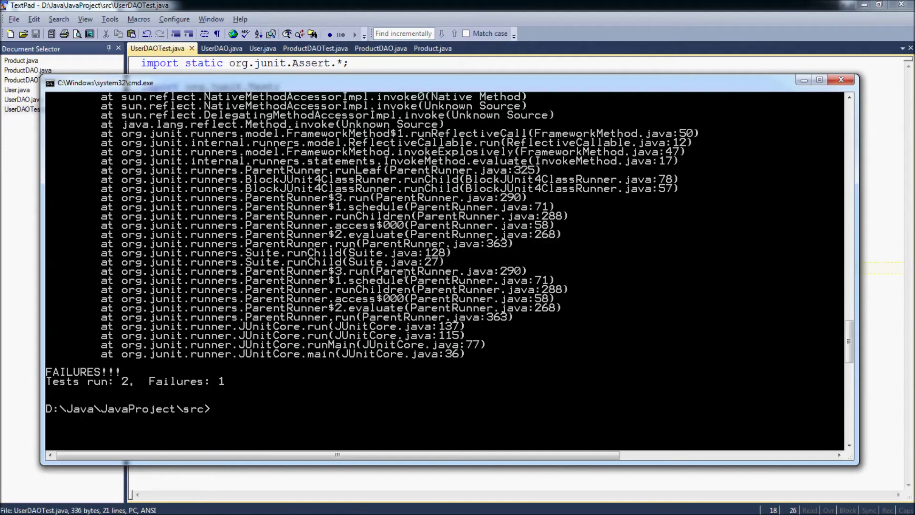
pyautogui.press('Up')
pyautogui.press('Up')
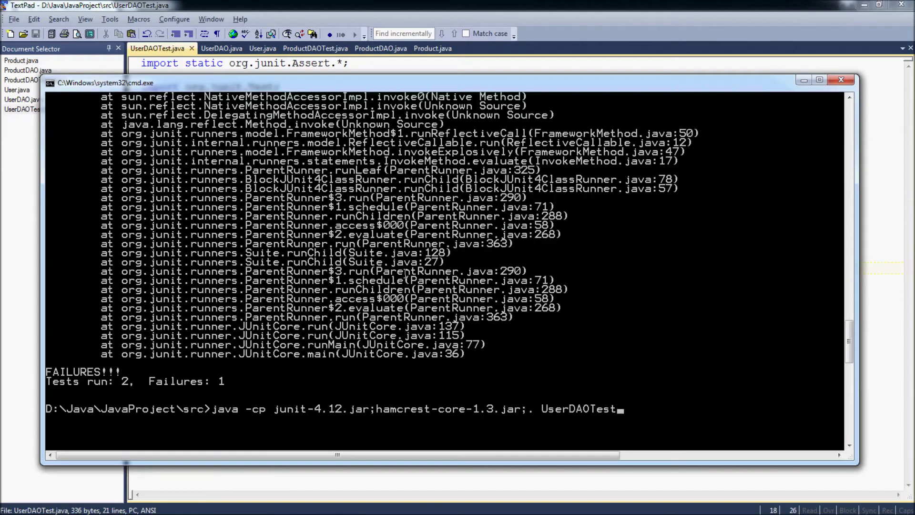
# Step: Recompile UserDAOTest.java using the javac command from history
pyautogui.press('Up')
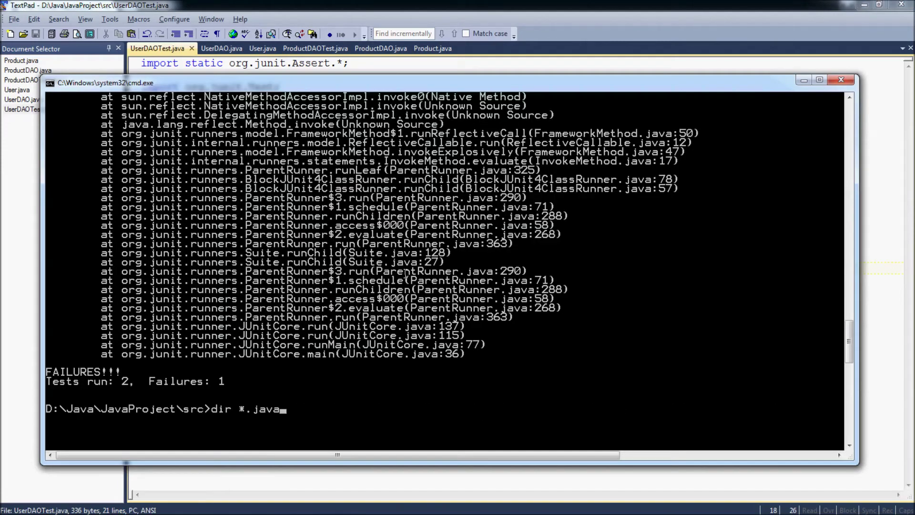
pyautogui.press('Up')
pyautogui.press('Up')
pyautogui.press('Up')
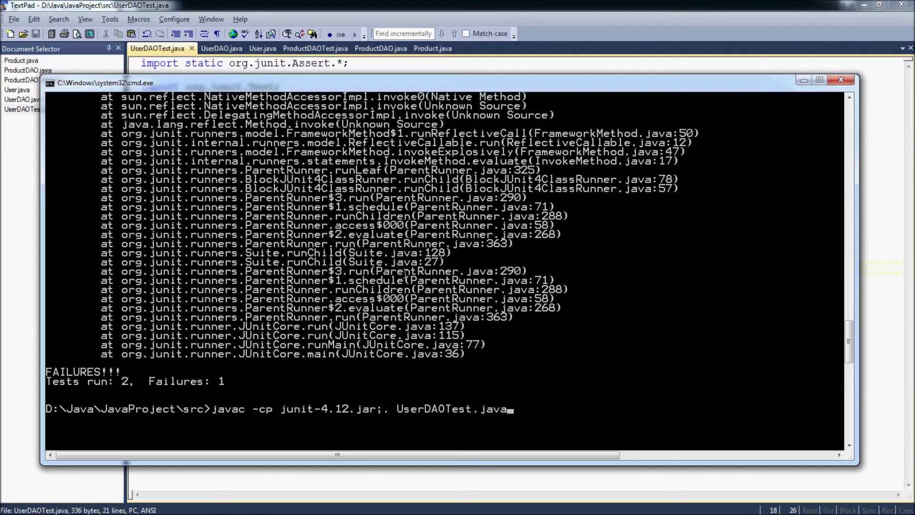
pyautogui.press('Return')
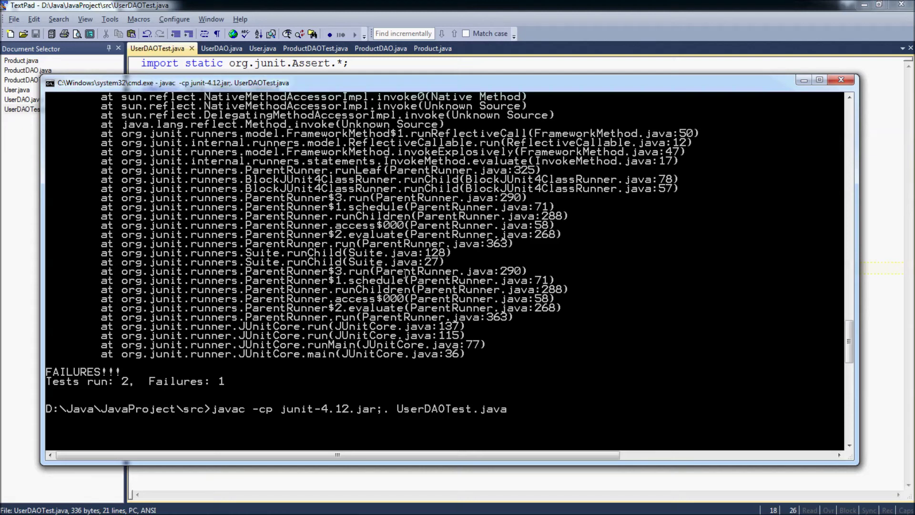
# Step: Find the JUnitCore command in history and rerun UserDAOTest, now reporting OK (2 tests)
pyautogui.press('Up')
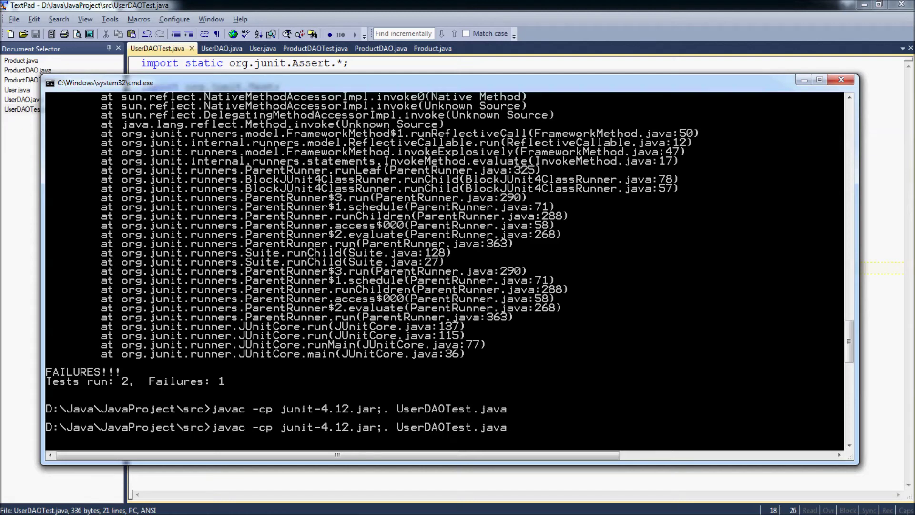
pyautogui.press('Up')
pyautogui.press('Up')
pyautogui.press('Up')
pyautogui.press('Up')
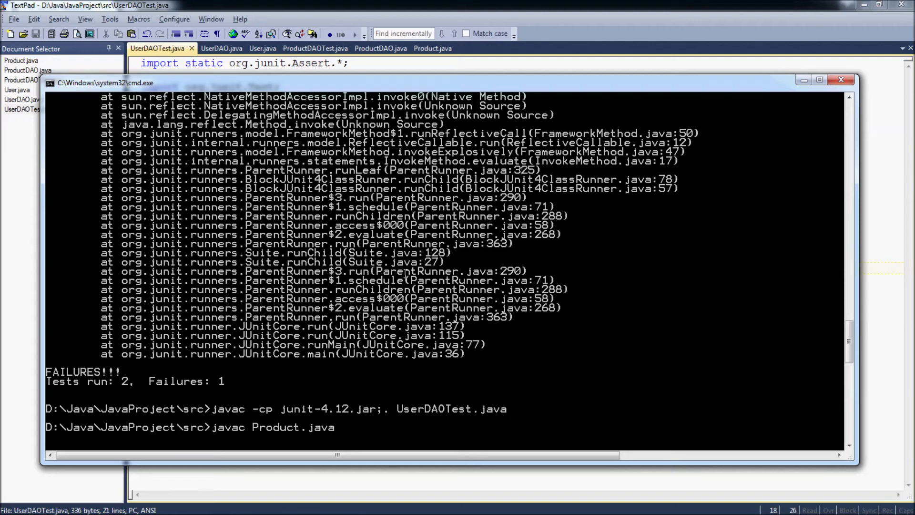
pyautogui.press('Up')
pyautogui.press('Up')
pyautogui.press('Down')
pyautogui.press('Up')
pyautogui.press('Up')
pyautogui.press('Up')
pyautogui.press('Up')
pyautogui.press('Up')
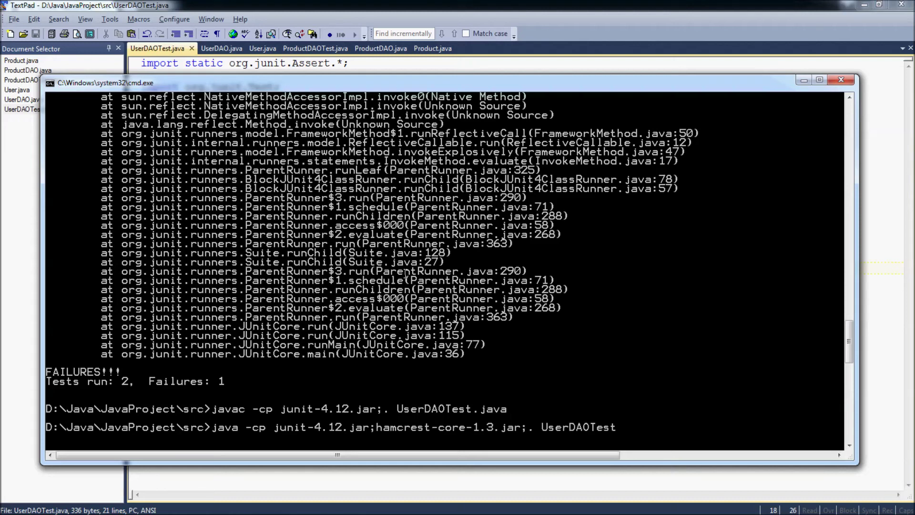
pyautogui.press('Up')
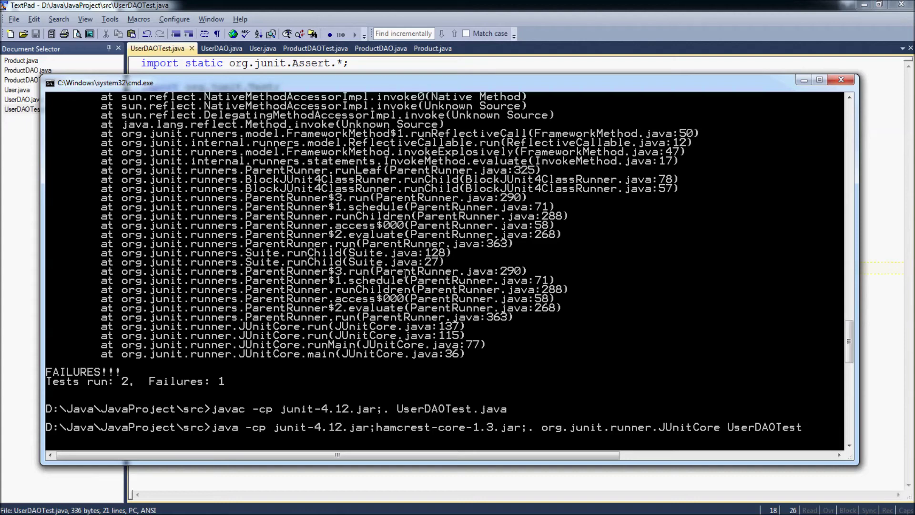
pyautogui.press('Return')
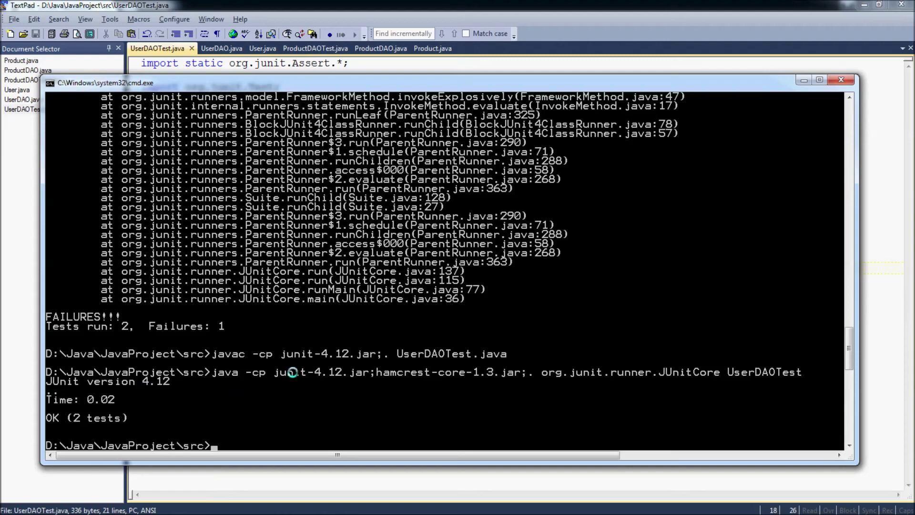
pyautogui.scroll(-1, 293, 372)
pyautogui.write('jv')
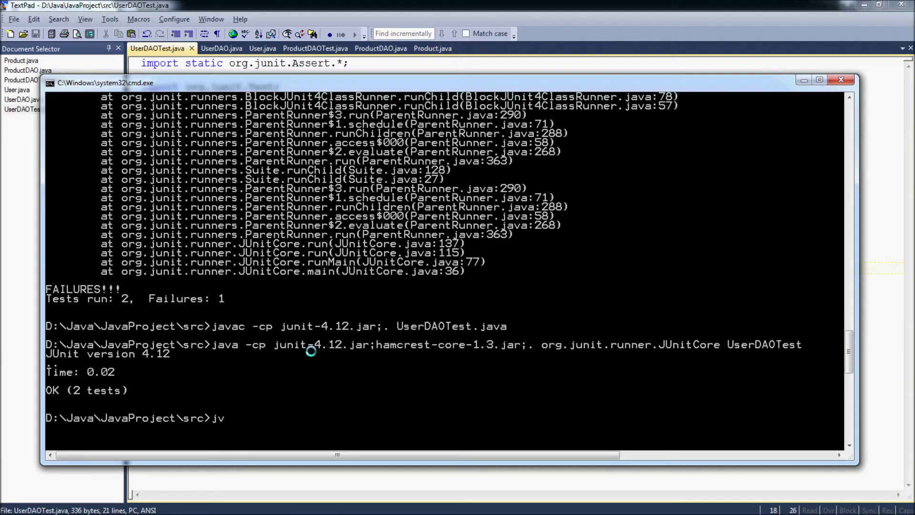
# Step: Enter the JUnitCore ProductDAOTest command with junit-4.12 and hamcrest-core-1.3 jars on the classpath
pyautogui.press('BackSpace')
pyautogui.write('avac -cp')
pyautogui.write(' juni')
pyautogui.press('Tab')
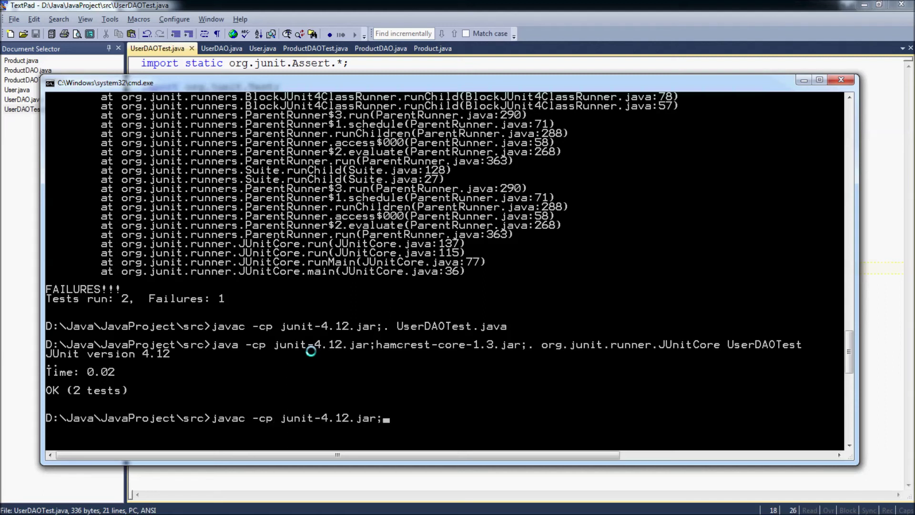
pyautogui.write('hamcr')
pyautogui.press('Tab')
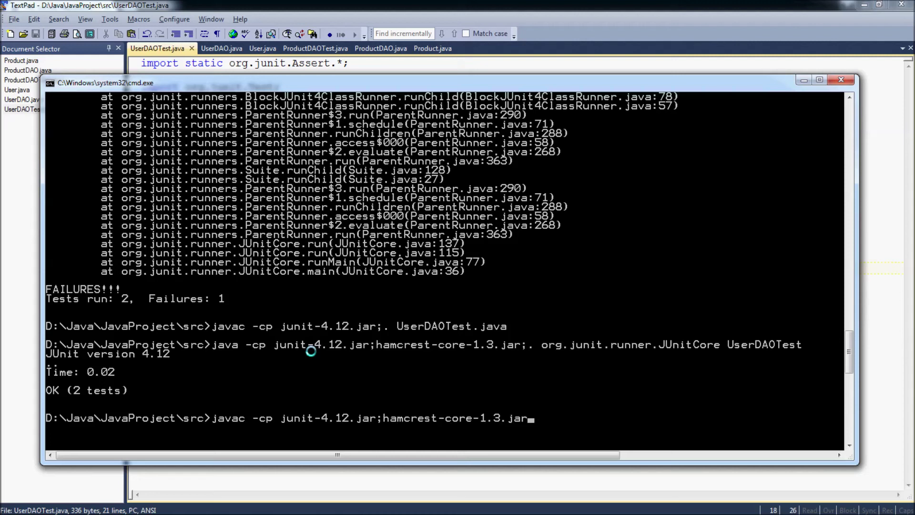
pyautogui.write(';. org.')
pyautogui.write('jun')
pyautogui.write('it.runner.J')
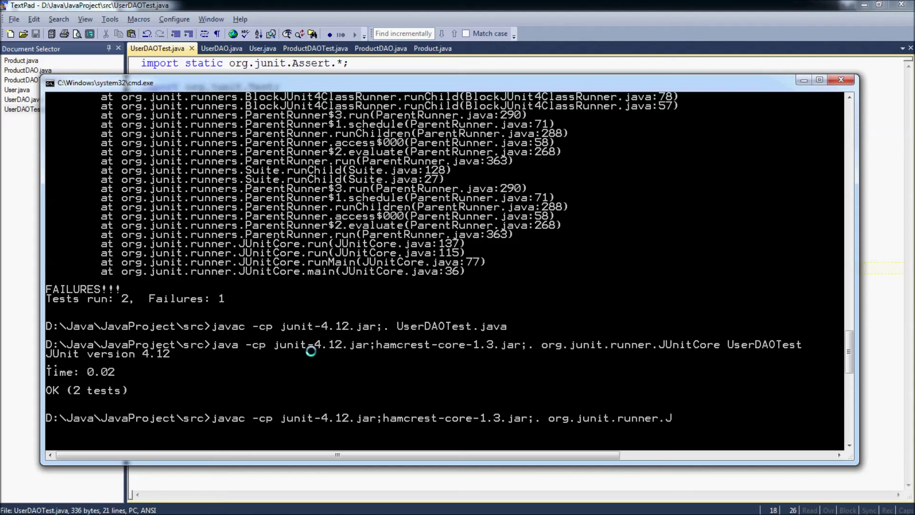
pyautogui.write('Unicore')
pyautogui.press('BackSpace')
pyautogui.press('BackSpace')
pyautogui.press('BackSpace')
pyautogui.write('tCore P')
pyautogui.write('roductD')
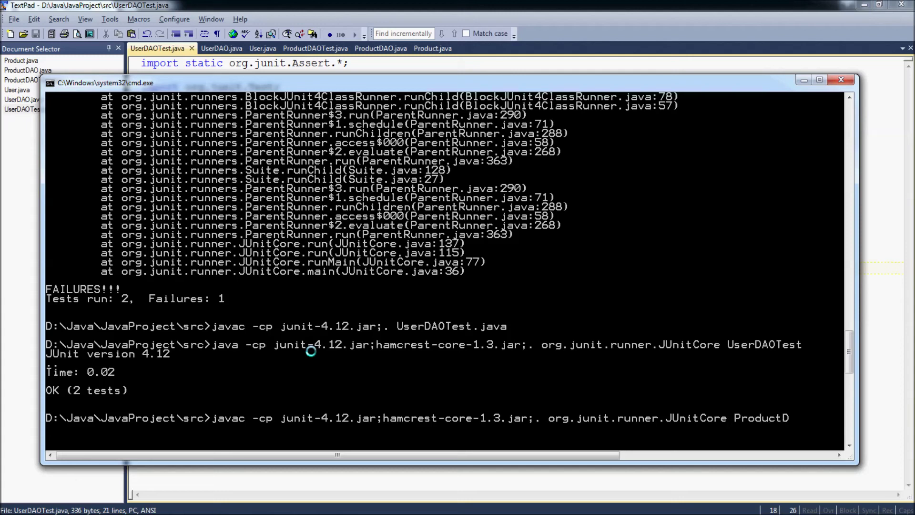
pyautogui.write('AOTest')
pyautogui.press('Return')
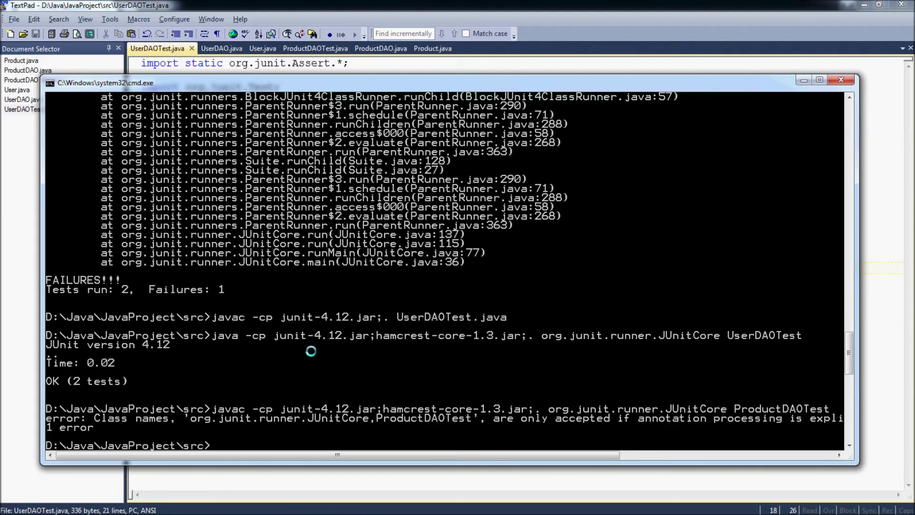
# Step: Change javac to java in the recalled command and run ProductDAOTest, passing OK (2 tests)
pyautogui.press('Up')
pyautogui.press('Right')
pyautogui.press('Right')
pyautogui.press('Right')
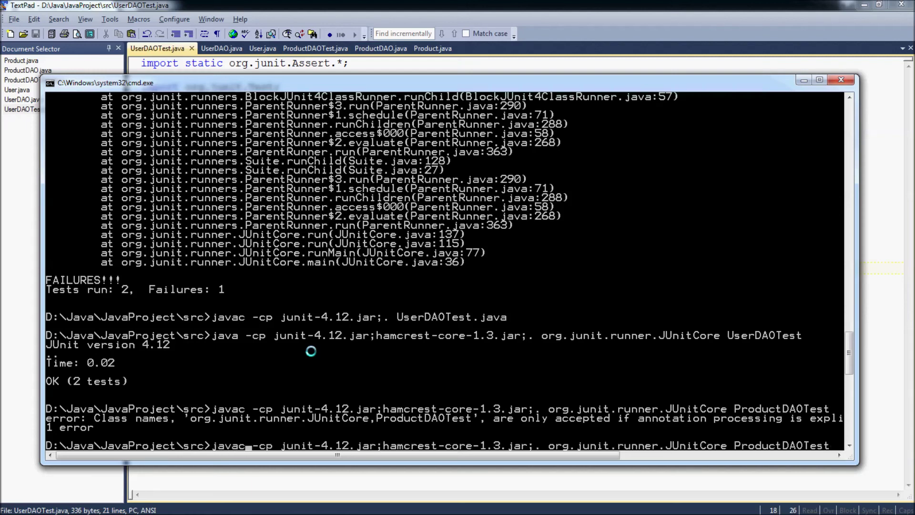
pyautogui.press('BackSpace')
pyautogui.press('Return')
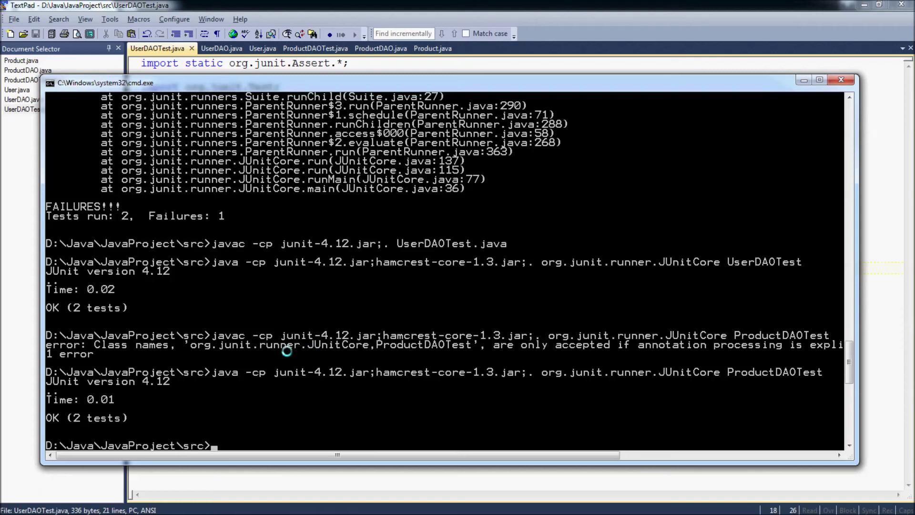
pyautogui.click(307, 50)
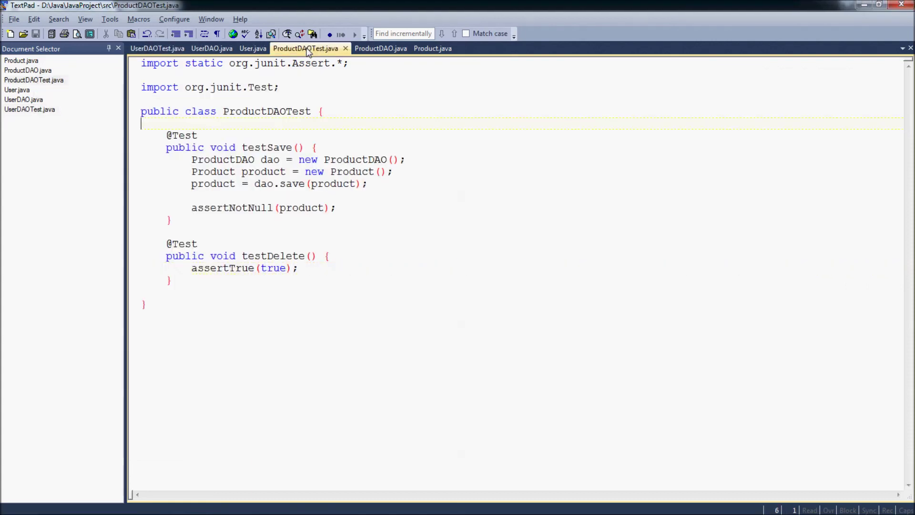
pyautogui.click(293, 247)
pyautogui.hotkey('alt', 'Tab')
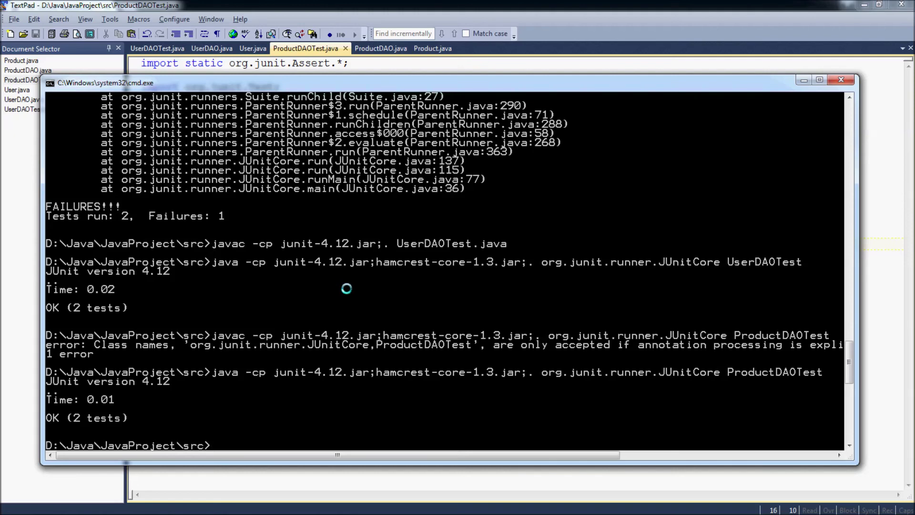
pyautogui.scroll(-1, 346, 288)
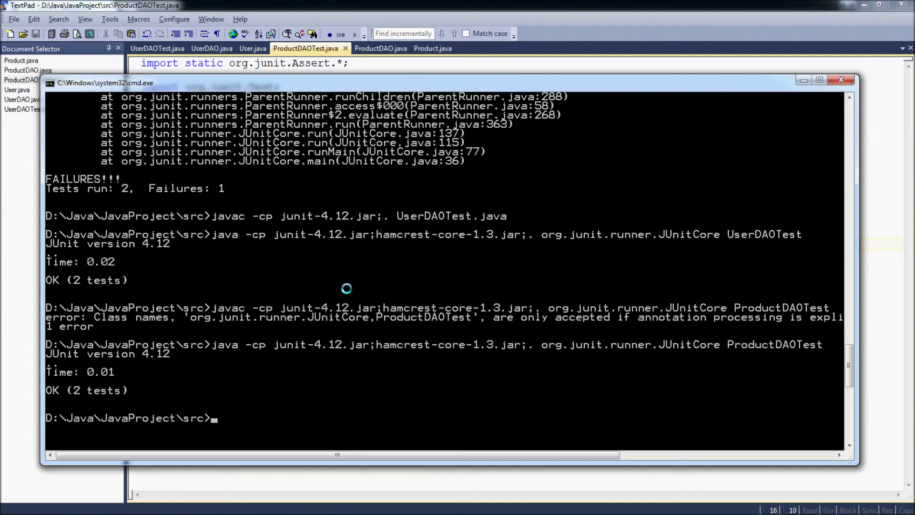
# Step: Add UserDAOTest to the recalled ProductDAOTest JUnitCore command and run both: OK (4 tests)
pyautogui.press('Up')
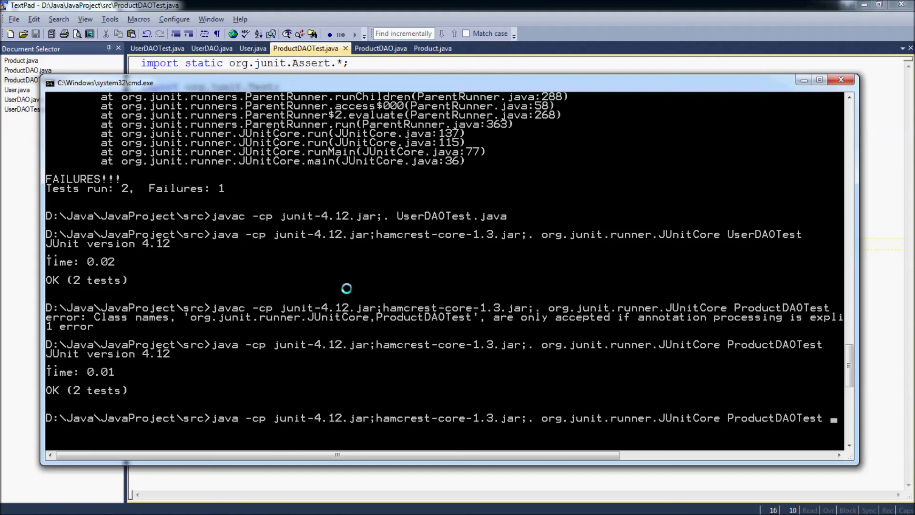
pyautogui.write('UserDAOTest')
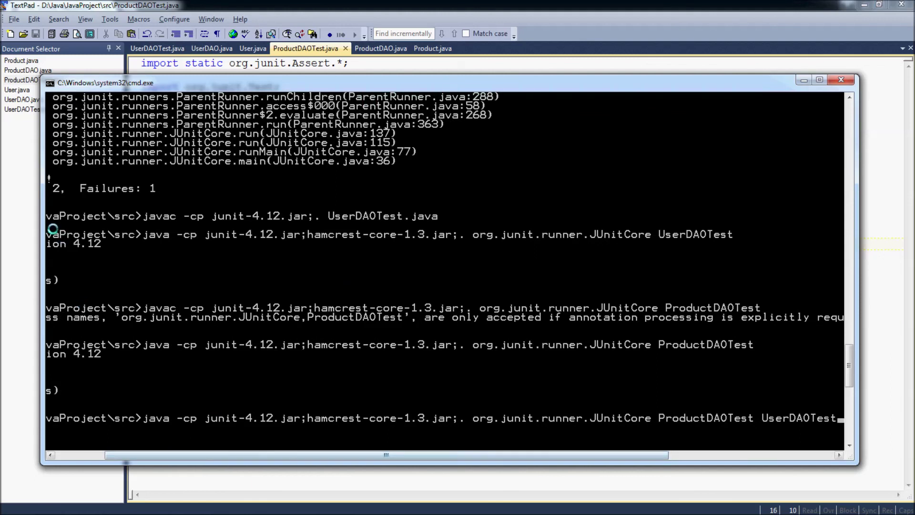
pyautogui.moveTo(41, 224); pyautogui.dragTo(31, 223)
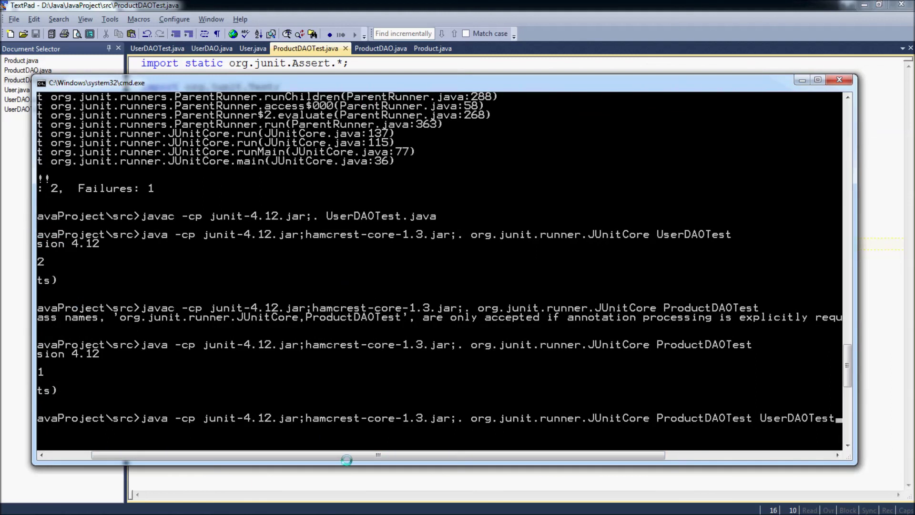
pyautogui.moveTo(329, 454); pyautogui.dragTo(285, 453)
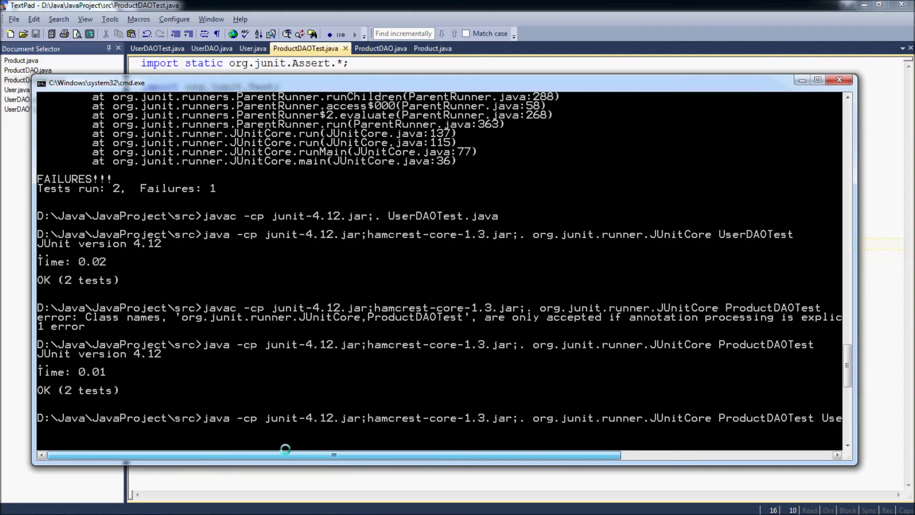
pyautogui.moveTo(284, 449); pyautogui.dragTo(384, 453)
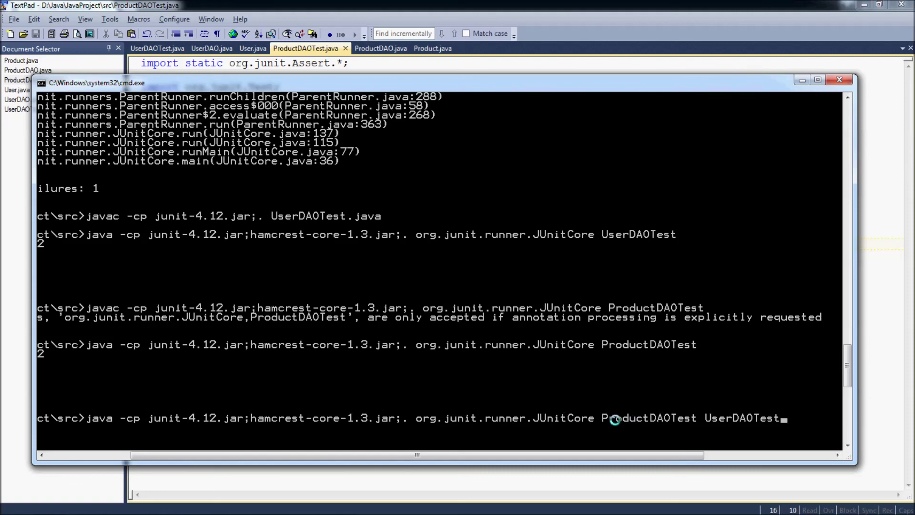
pyautogui.press('Return')
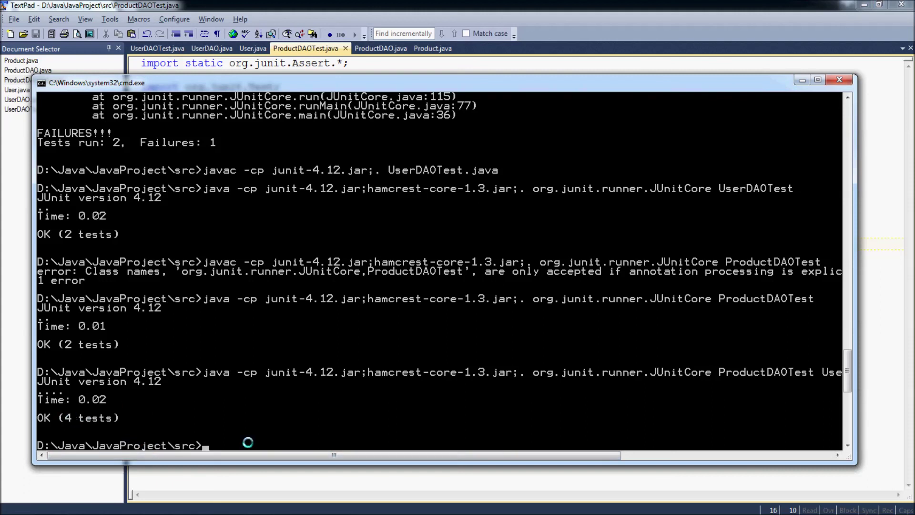
pyautogui.moveTo(271, 453)
pyautogui.mouseDown()
pyautogui.moveTo(438, 453)
pyautogui.moveTo(262, 453)
pyautogui.mouseUp()
pyautogui.scroll(1, 271, 313)
pyautogui.scroll(1, 271, 313)
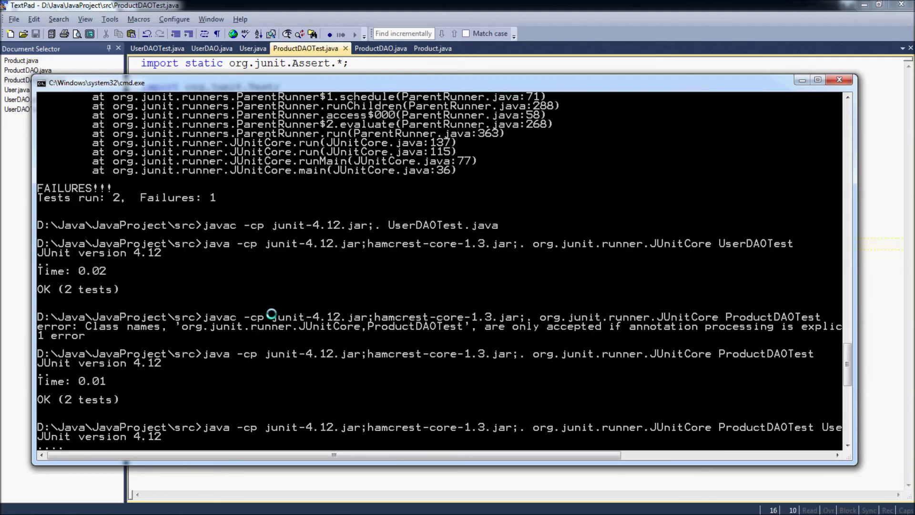
pyautogui.scroll(1, 270, 315)
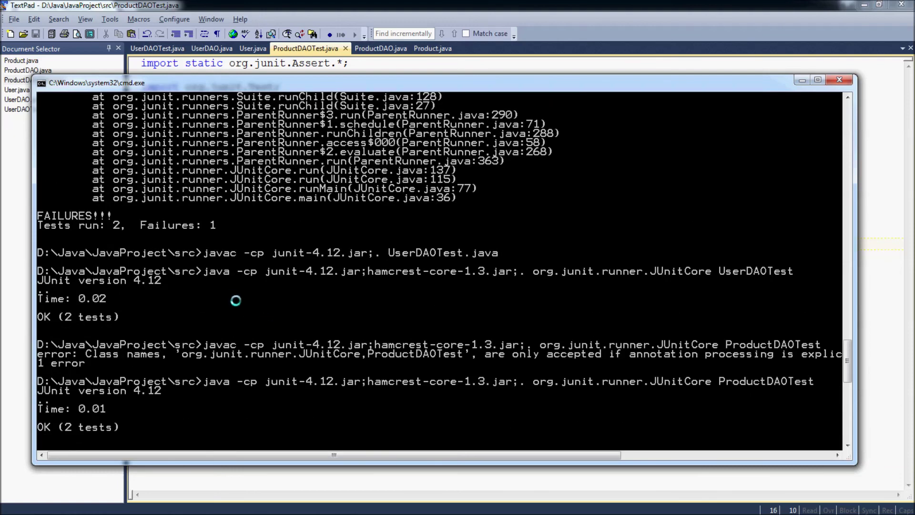